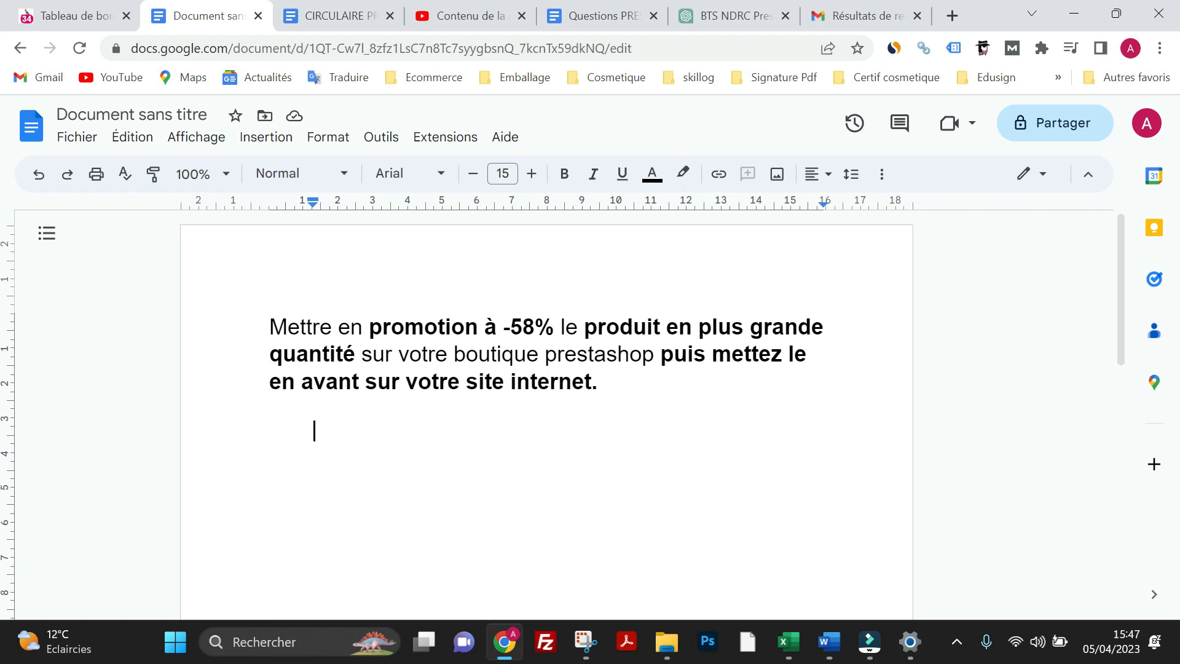
Switch to the PrestaShop back office, open the product catalogue and sort the products by quantity, largest first.
{"action": "left_click", "coordinate": [40, 25]}
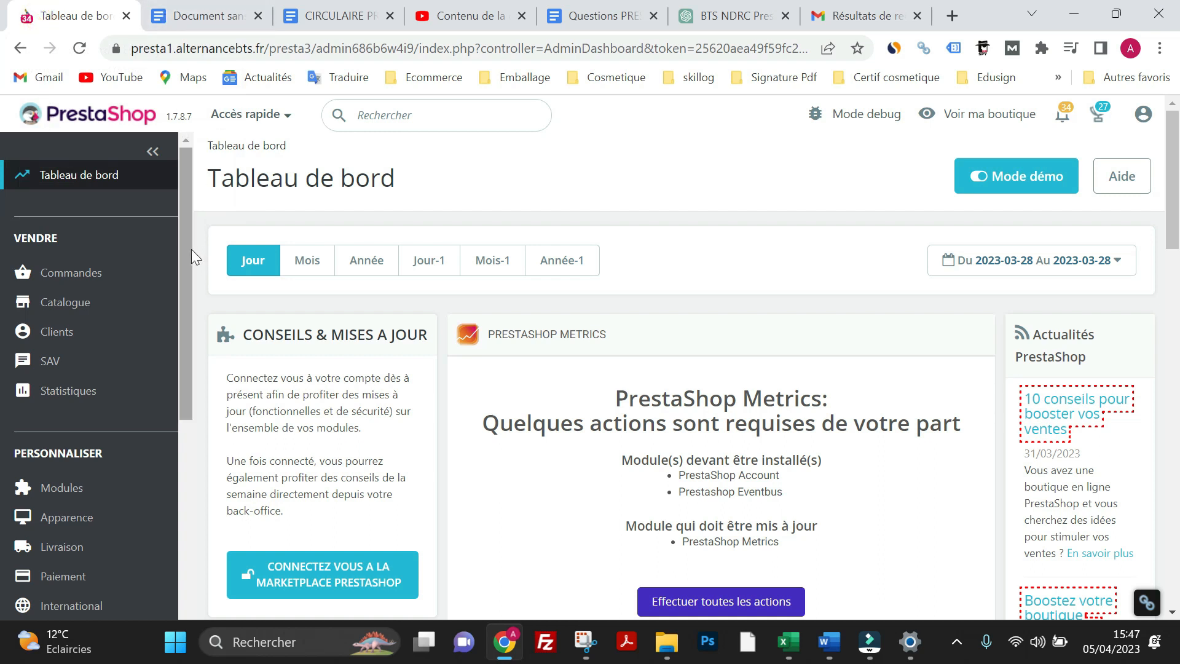
{"action": "left_click", "coordinate": [111, 315]}
{"action": "left_click", "coordinate": [60, 336]}
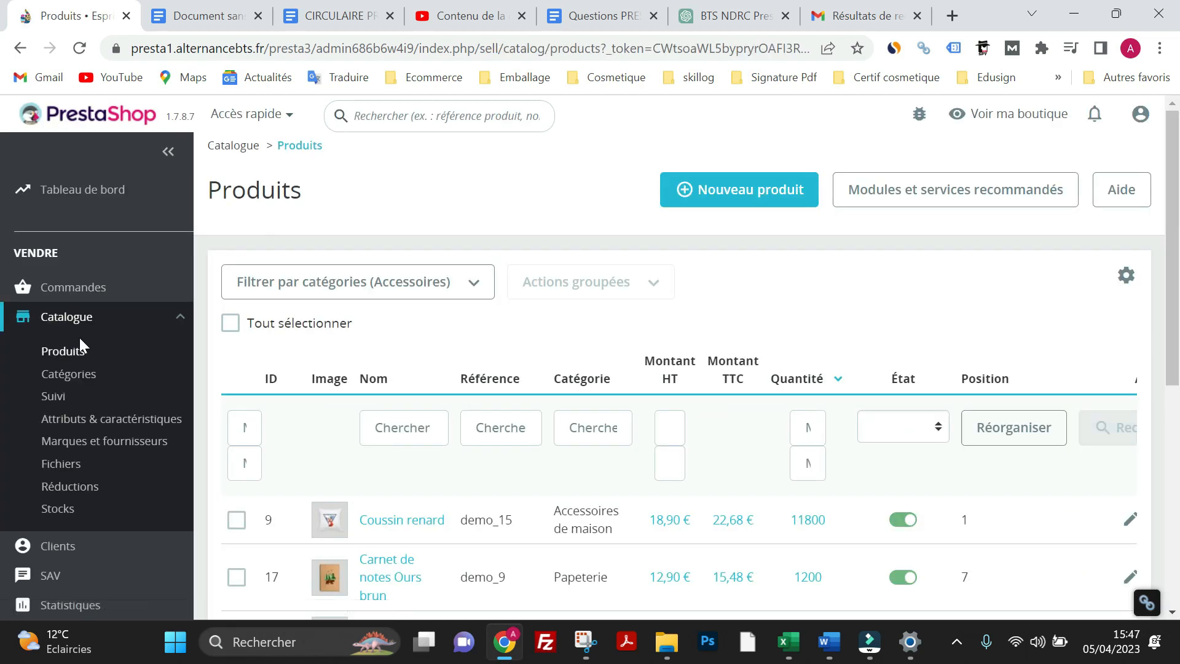
{"action": "left_click", "coordinate": [806, 381]}
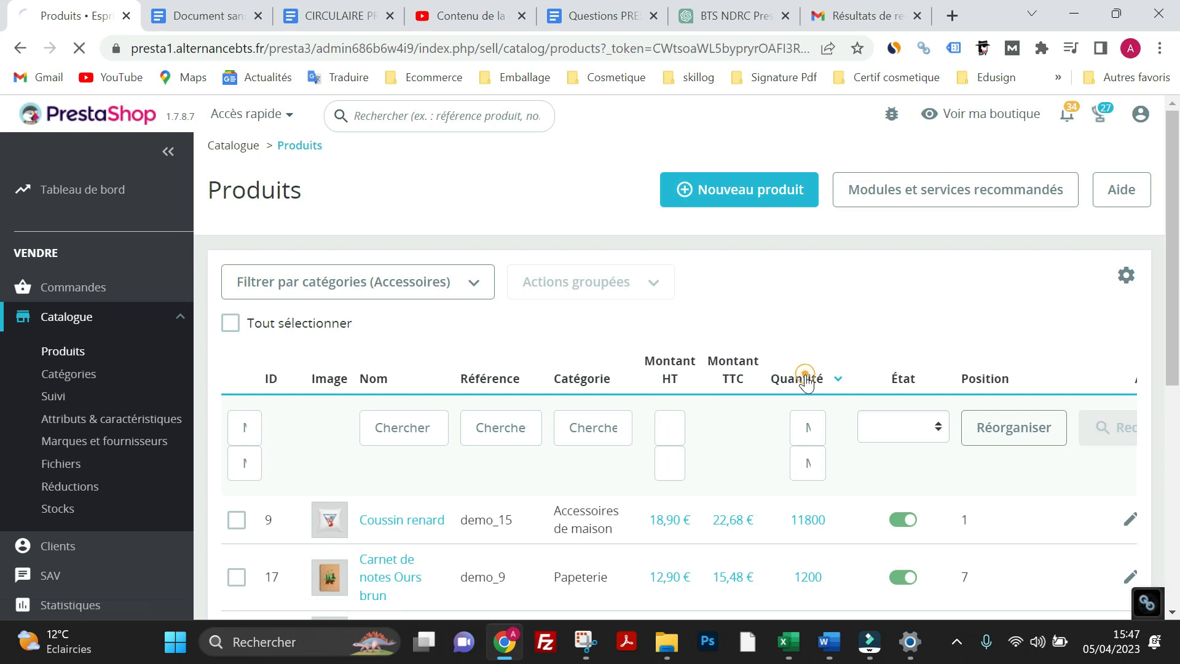
{"action": "left_click", "coordinate": [806, 381]}
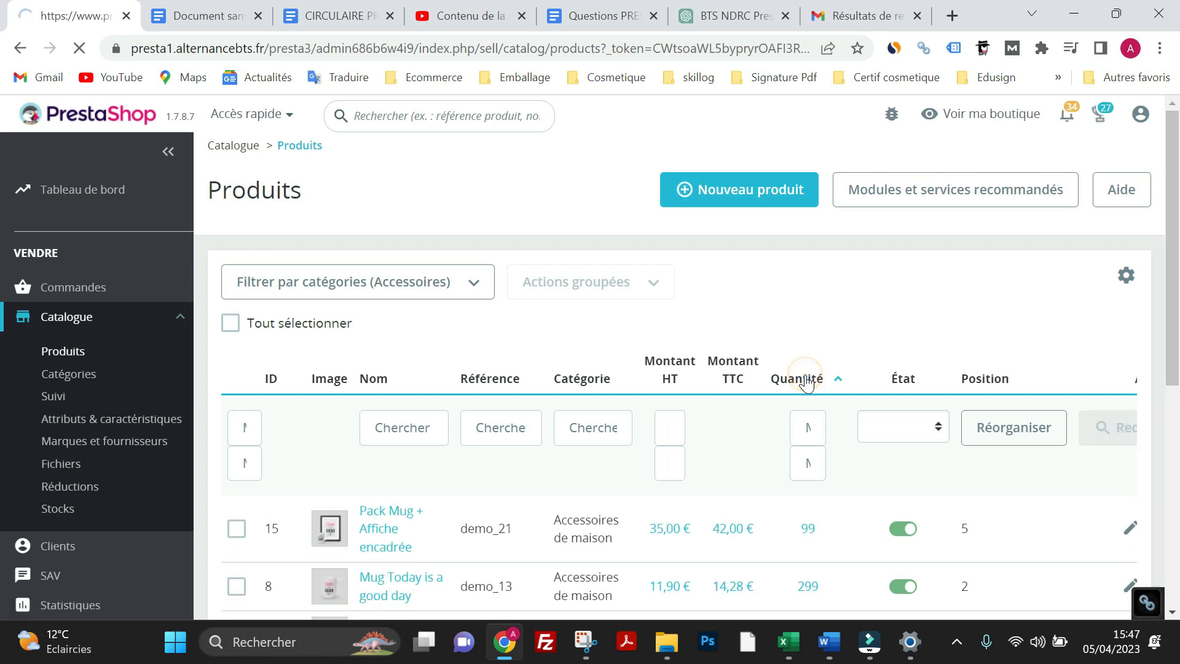
Open the pricing settings of the Coussin renard product and start adding a specific price.
{"action": "scroll", "coordinate": [774, 351], "scroll_direction": "down", "scroll_amount": 3}
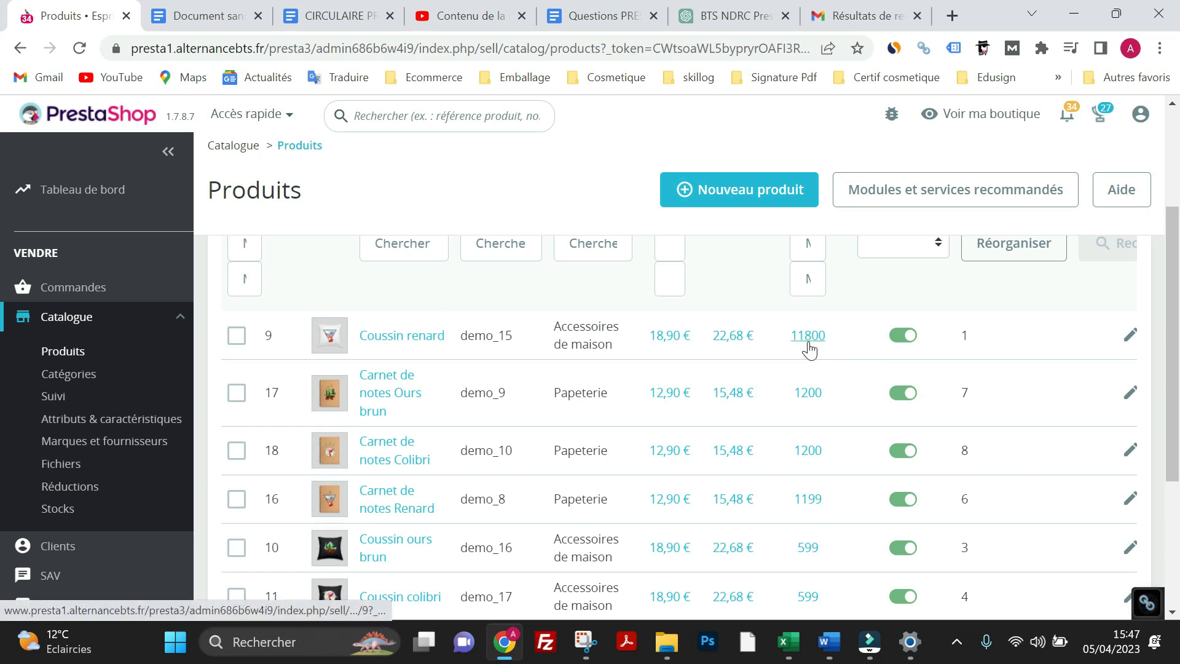
{"action": "left_click", "coordinate": [386, 340]}
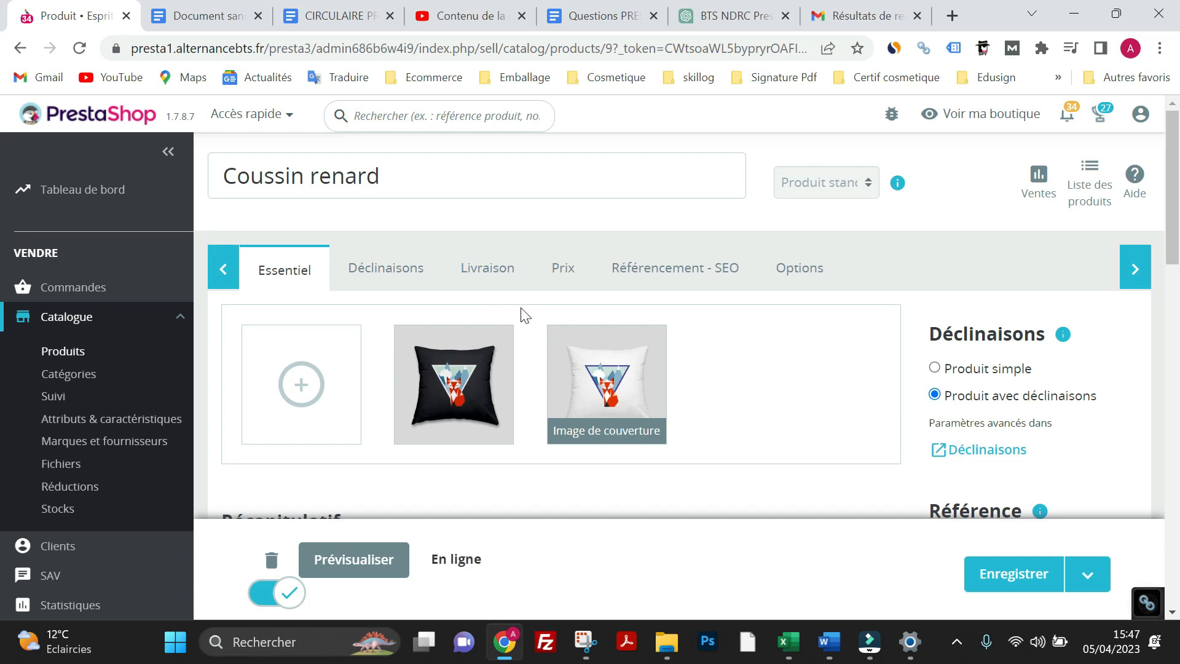
{"action": "left_click", "coordinate": [563, 279]}
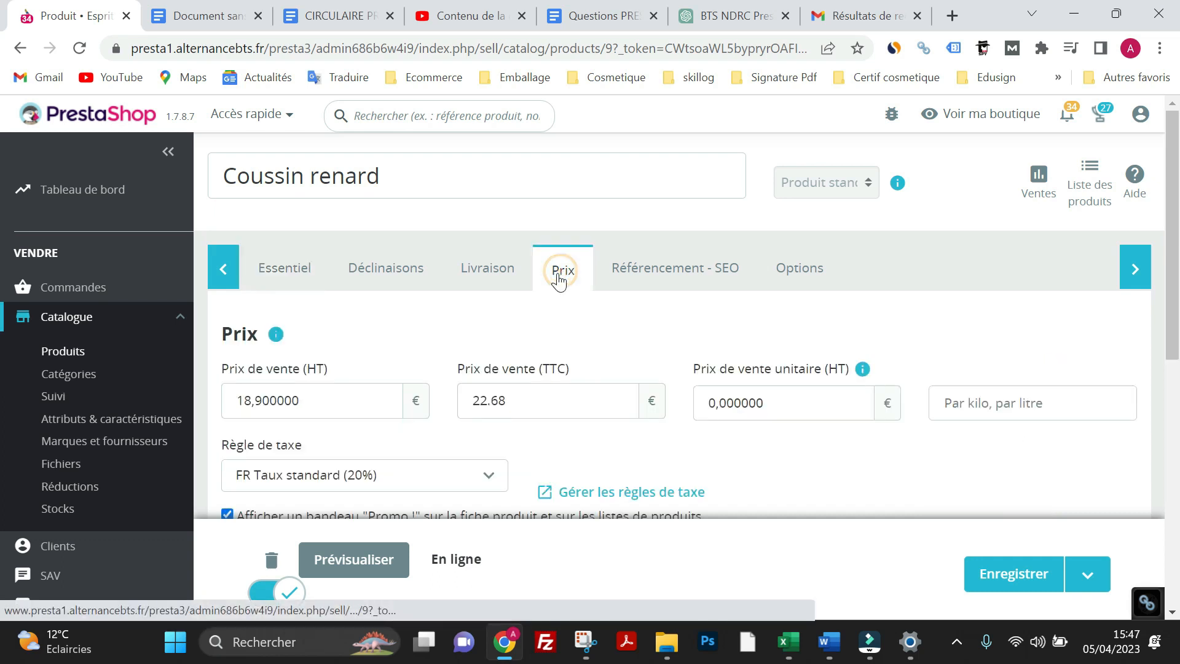
{"action": "scroll", "coordinate": [558, 289], "scroll_direction": "down", "scroll_amount": 3}
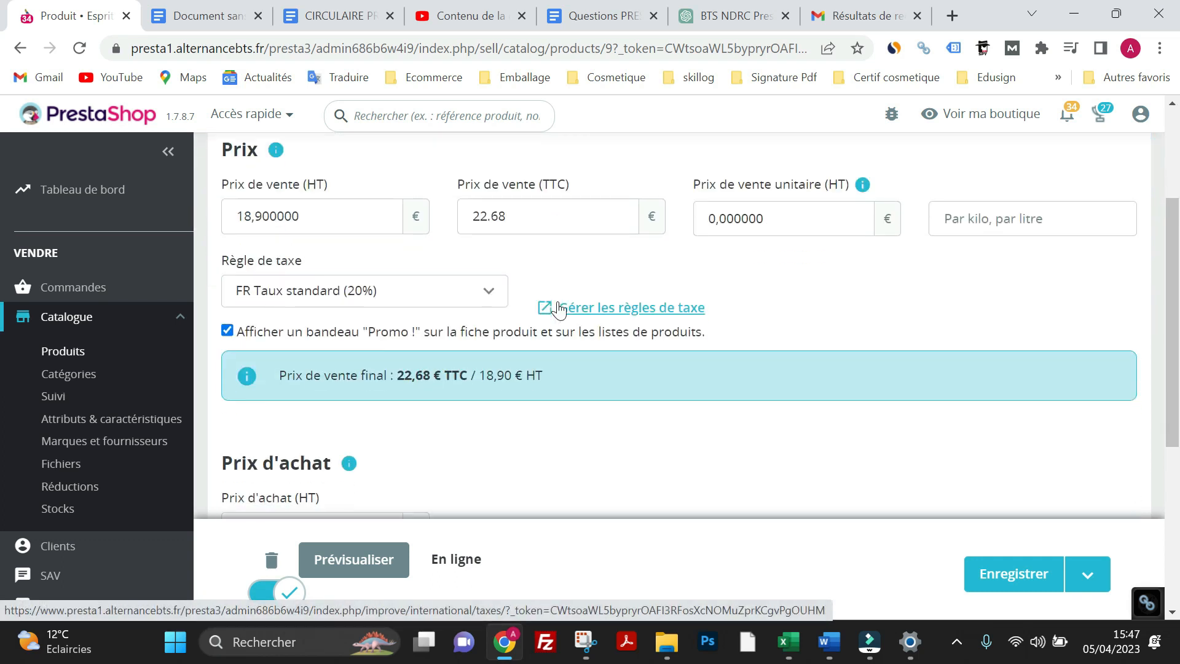
{"action": "scroll", "coordinate": [547, 312], "scroll_direction": "down", "scroll_amount": 5}
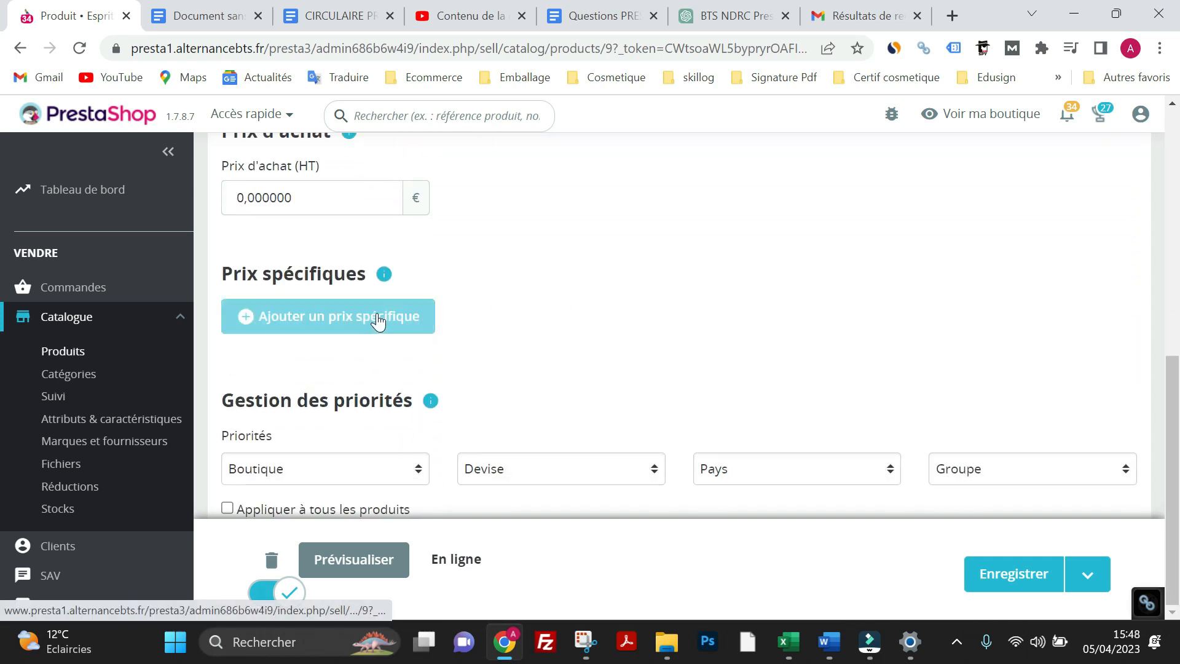
{"action": "left_click", "coordinate": [375, 321]}
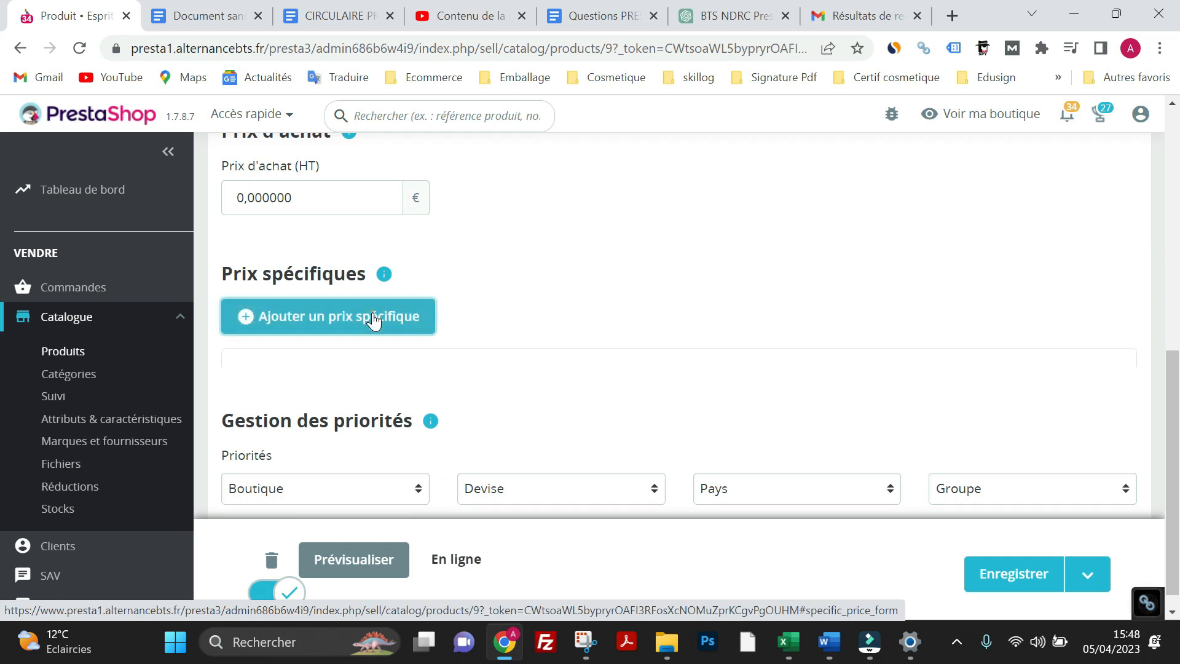
Try restricting the specific price to the Invité group, and set it back to Tous les groupes.
{"action": "scroll", "coordinate": [375, 338], "scroll_direction": "down", "scroll_amount": 1}
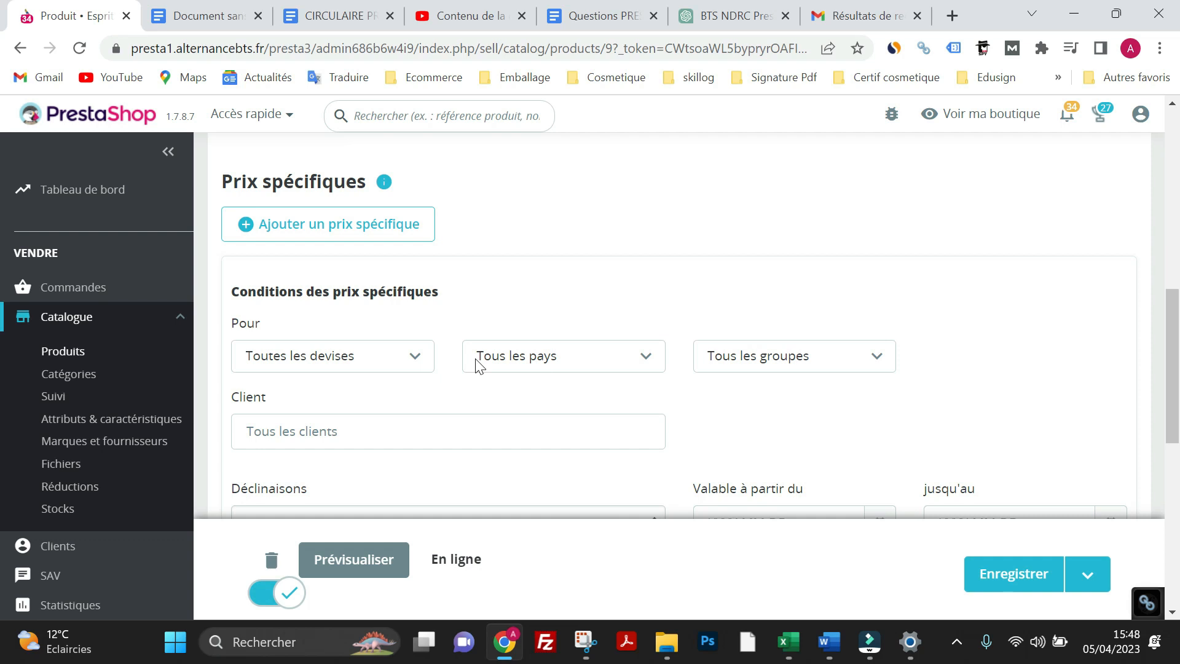
{"action": "left_click", "coordinate": [728, 359]}
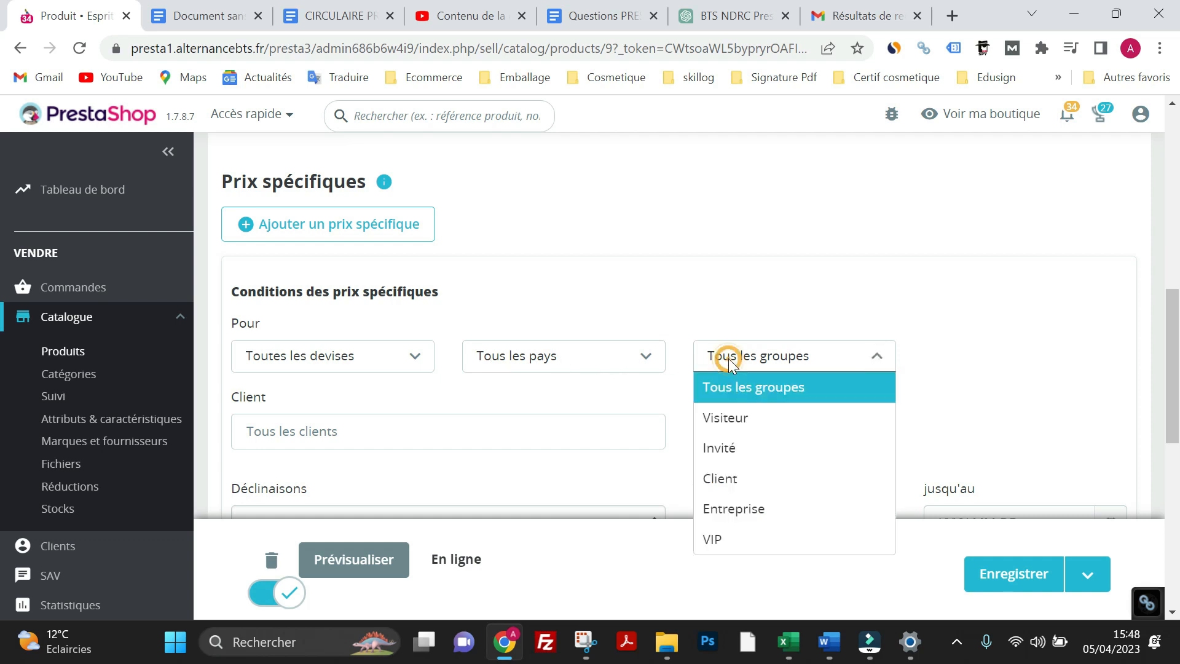
{"action": "left_click", "coordinate": [736, 445]}
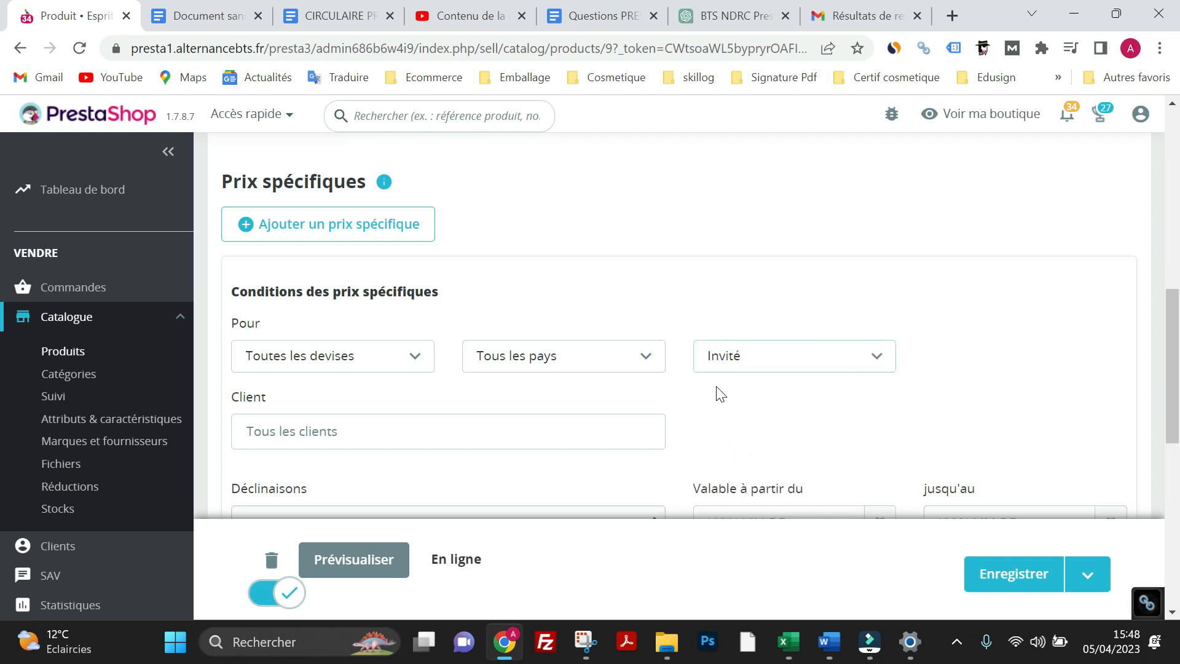
{"action": "left_click", "coordinate": [747, 363]}
{"action": "left_click", "coordinate": [749, 389]}
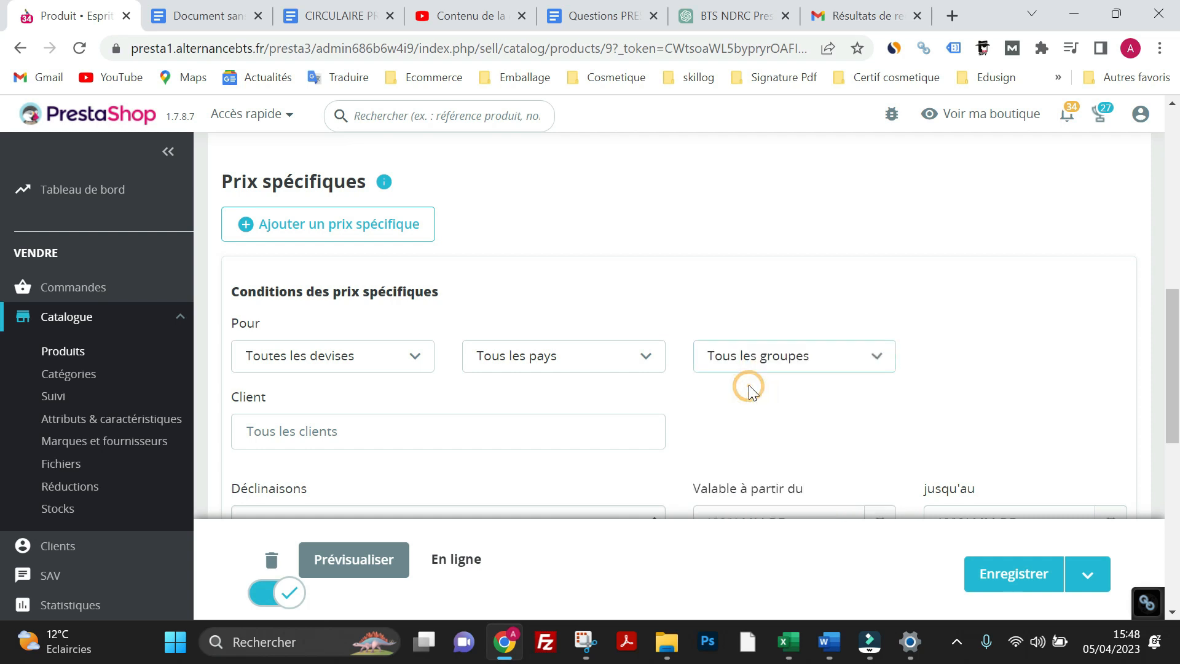
Try limiting the specific price to a single customer, and remove that customer from the conditions.
{"action": "scroll", "coordinate": [647, 329], "scroll_direction": "down", "scroll_amount": 2}
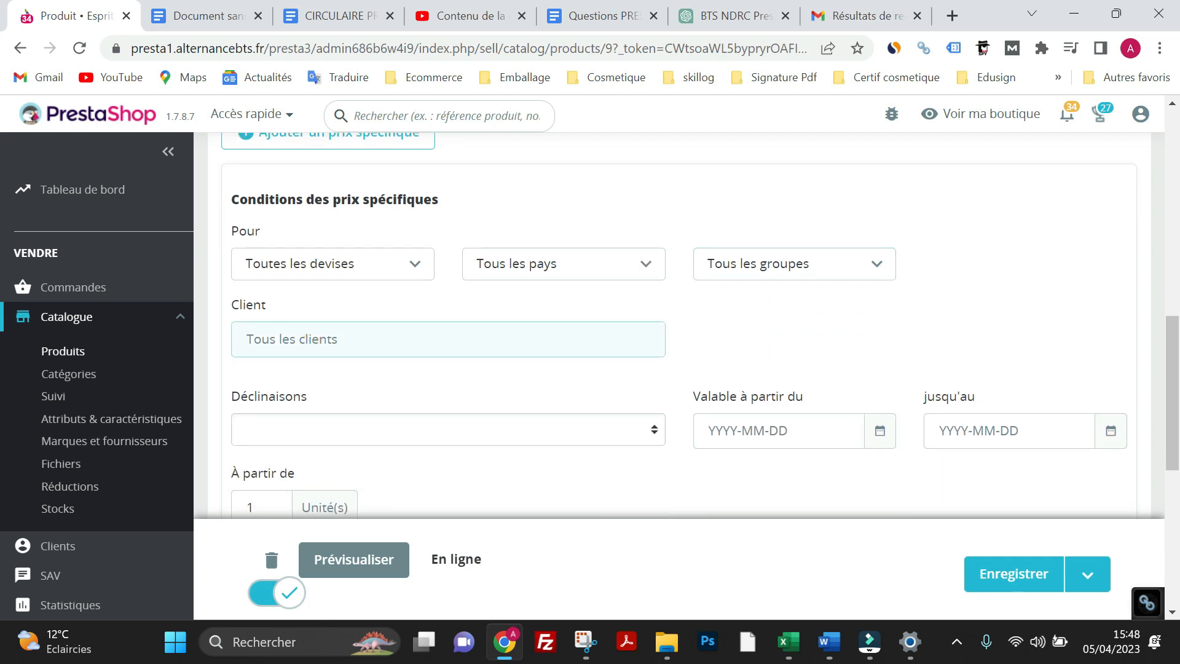
{"action": "type", "text": "DOE"}
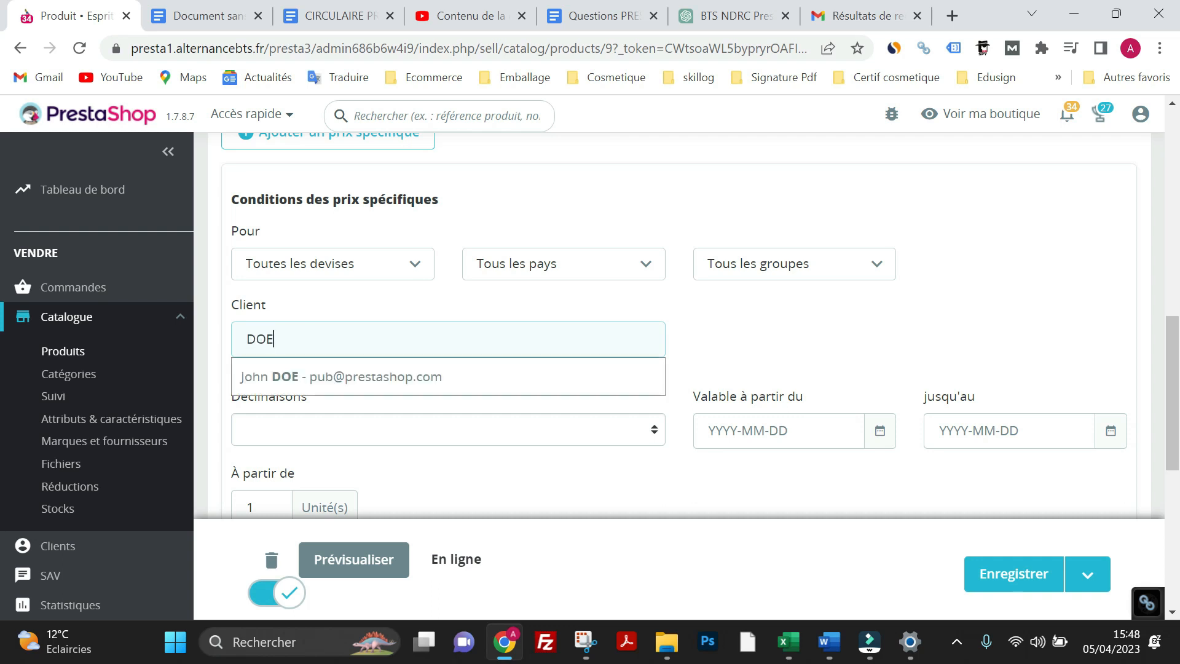
{"action": "left_click", "coordinate": [330, 384]}
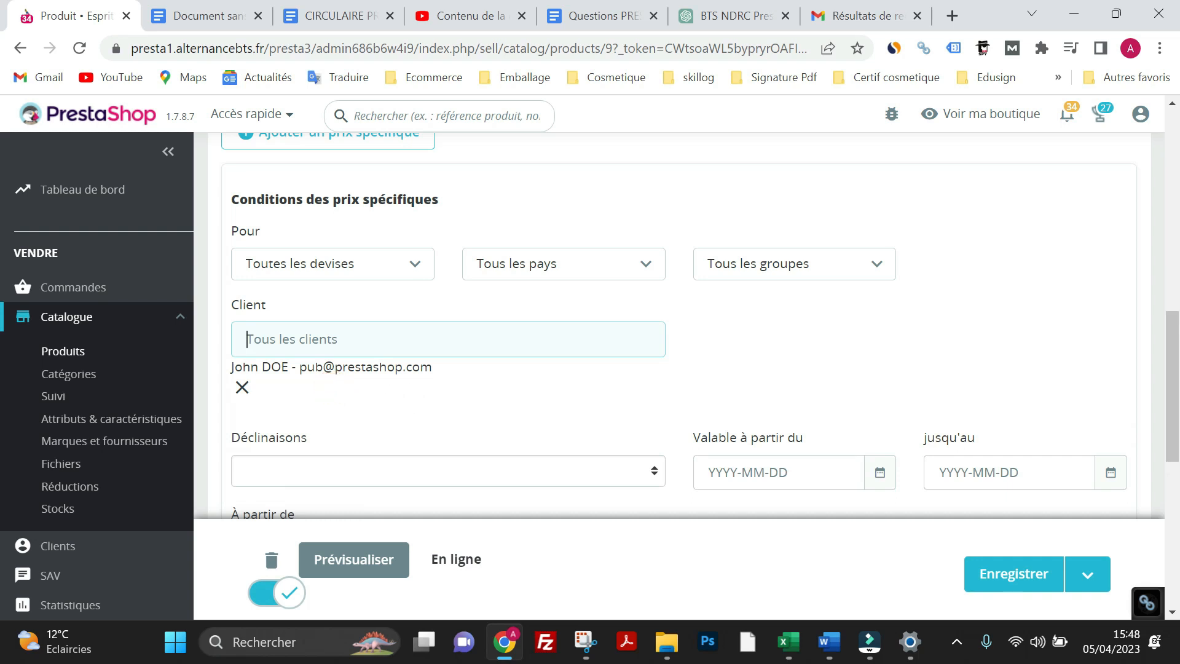
{"action": "left_click", "coordinate": [243, 386]}
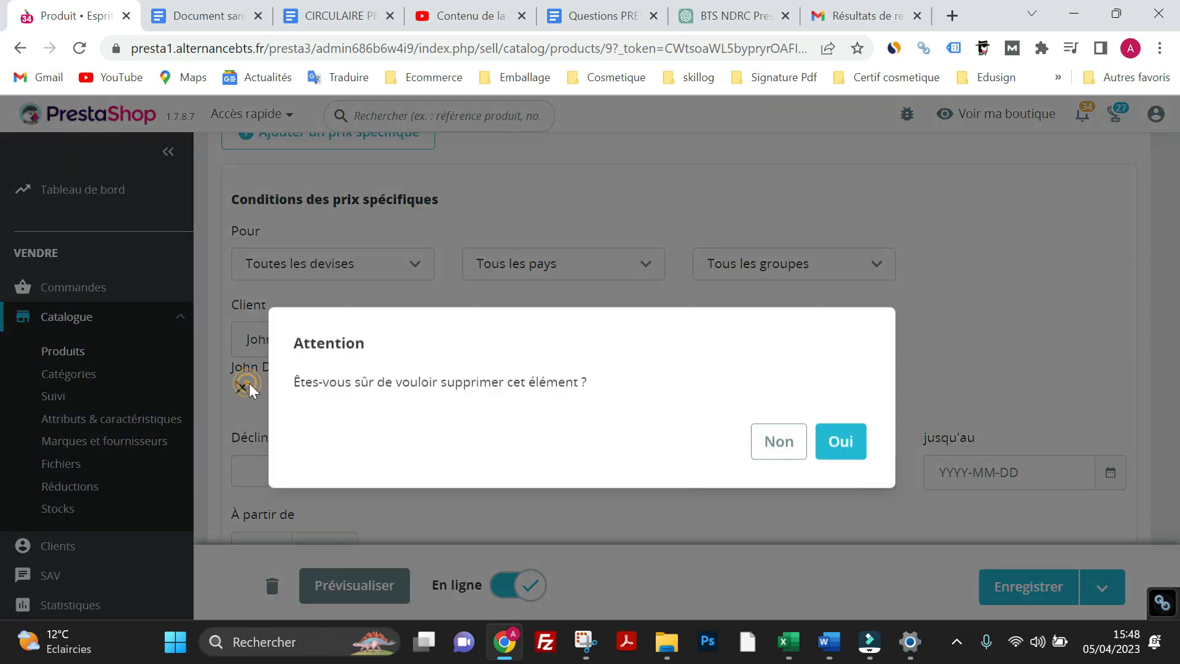
{"action": "left_click", "coordinate": [823, 433]}
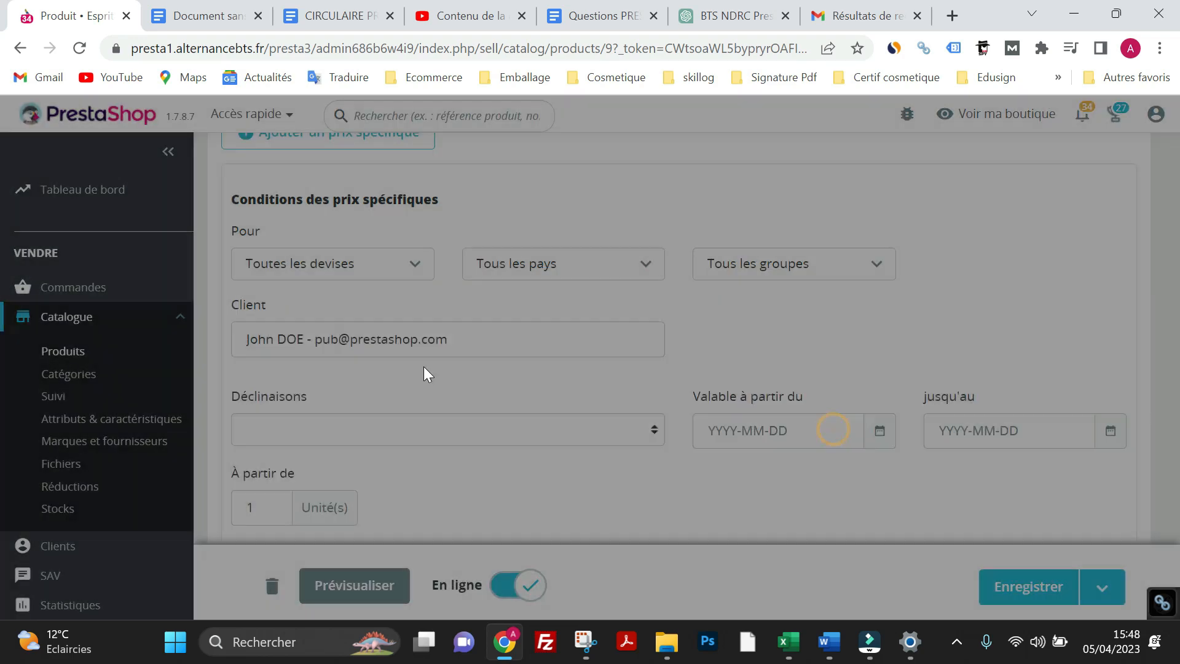
{"action": "left_click", "coordinate": [394, 342]}
{"action": "triple_click", "coordinate": [478, 342]}
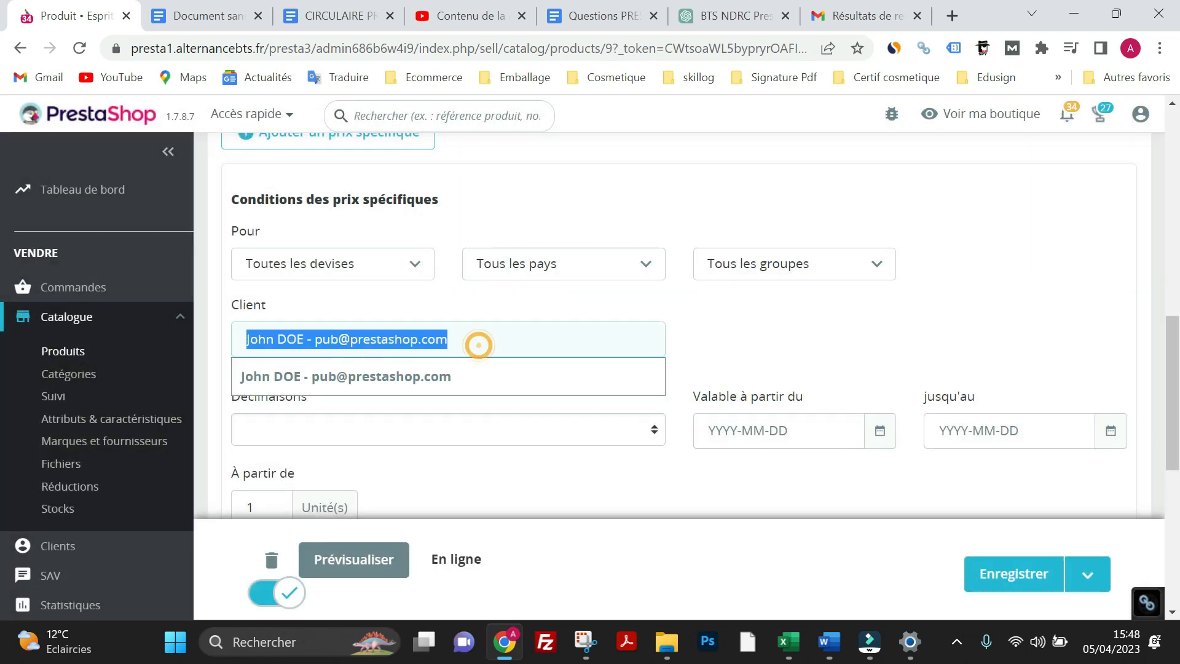
{"action": "key", "text": "BackSpace"}
{"action": "left_click", "coordinate": [723, 342]}
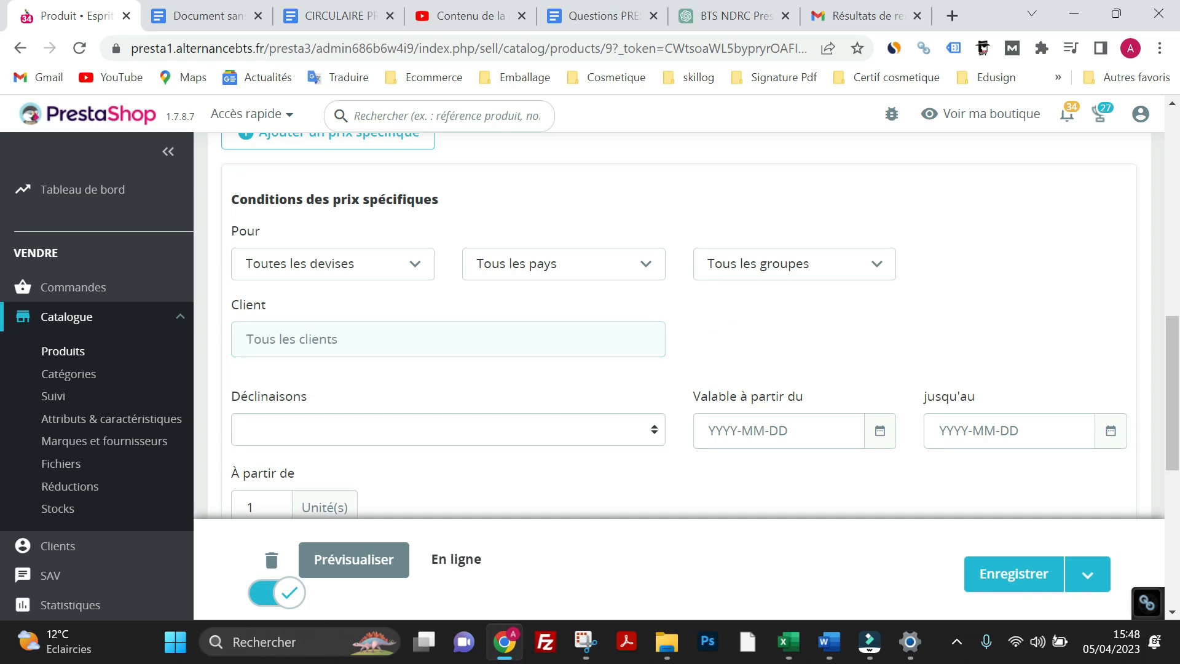
Recheck the promotion brief in Google Docs, and set the specific price in PrestaShop to apply to all product combinations.
{"action": "scroll", "coordinate": [443, 373], "scroll_direction": "down", "scroll_amount": 1}
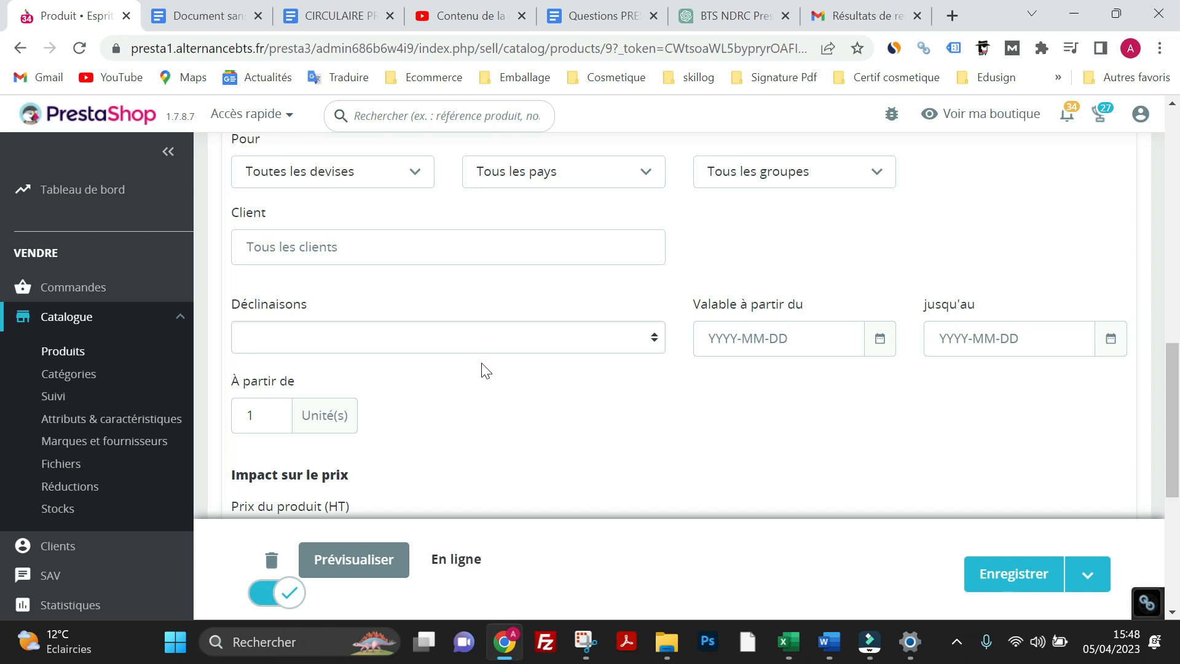
{"action": "left_click", "coordinate": [196, 9]}
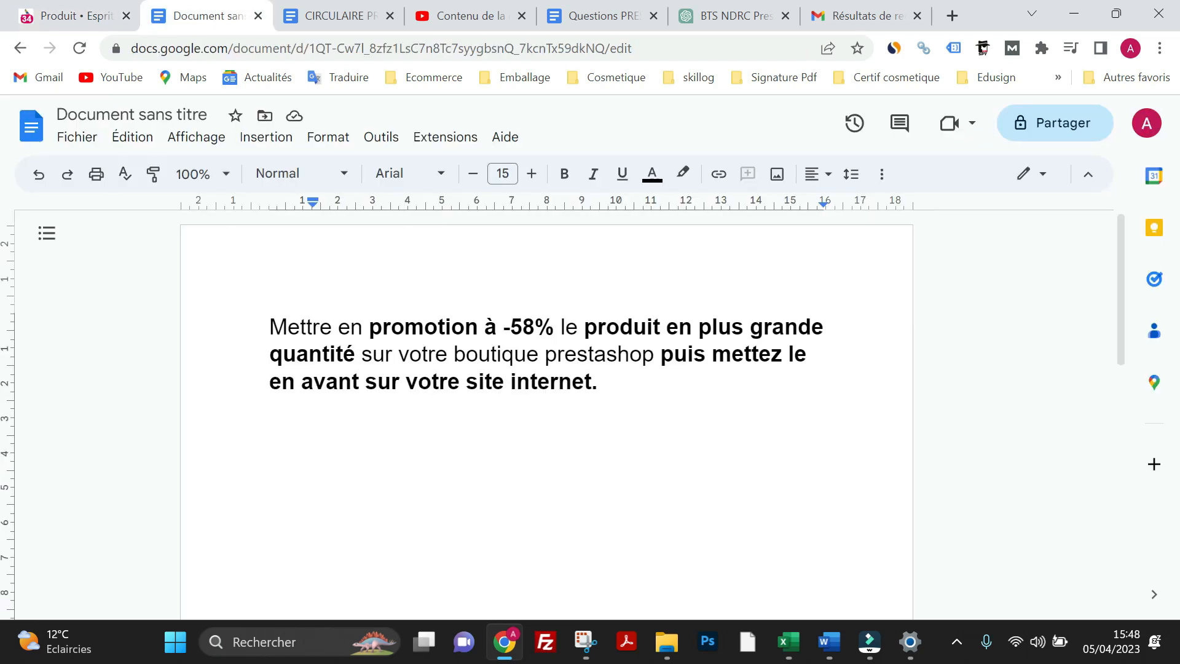
{"action": "left_click", "coordinate": [61, 16]}
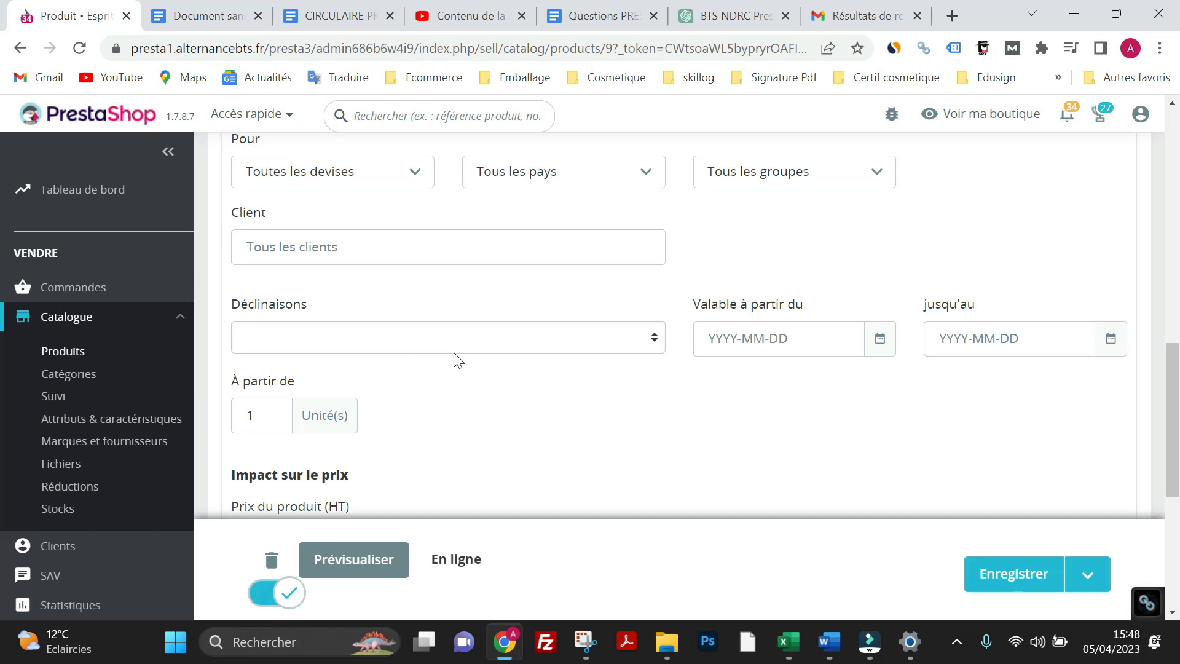
{"action": "left_click", "coordinate": [480, 350]}
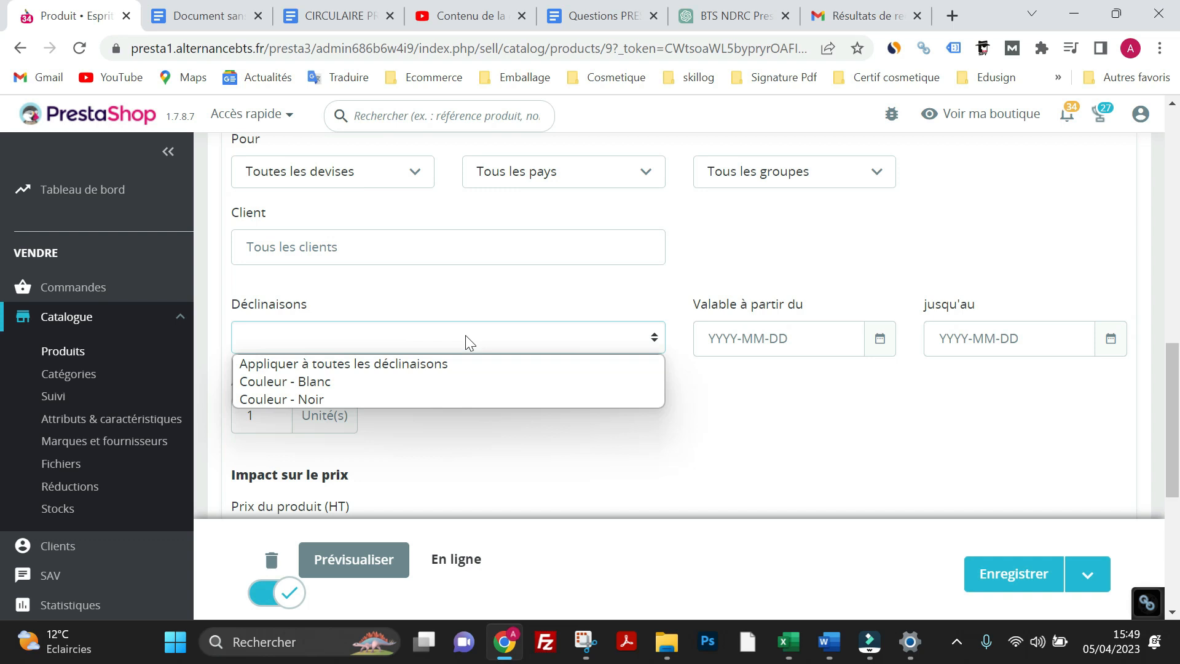
{"action": "left_click", "coordinate": [368, 380]}
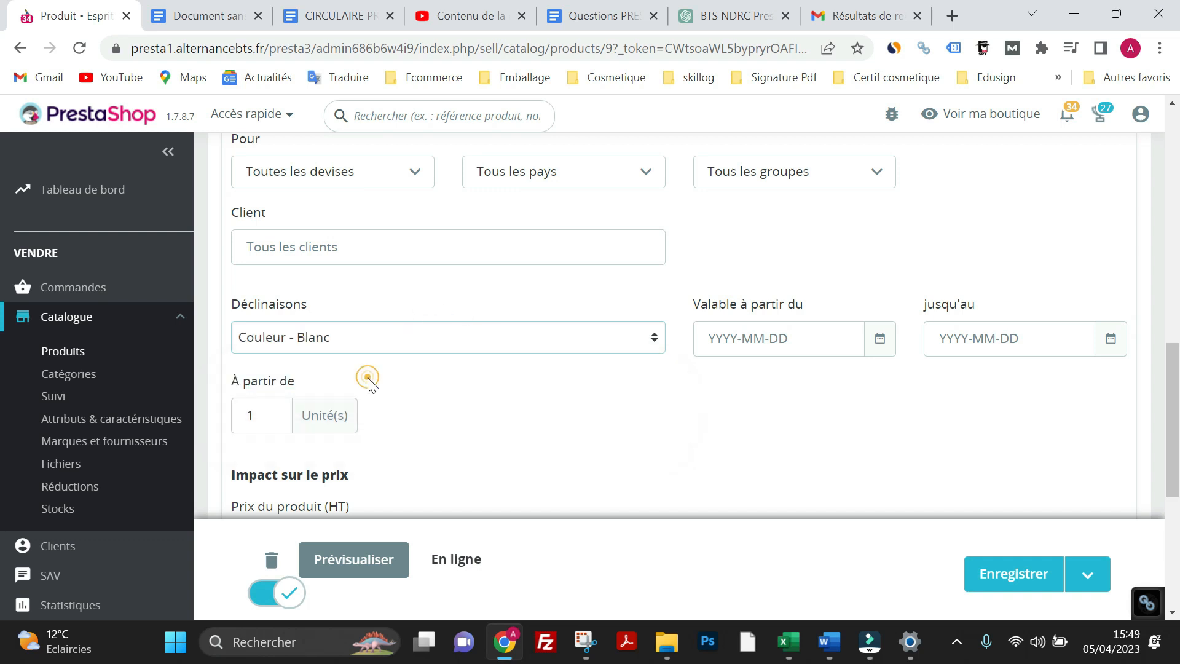
{"action": "left_click", "coordinate": [457, 347]}
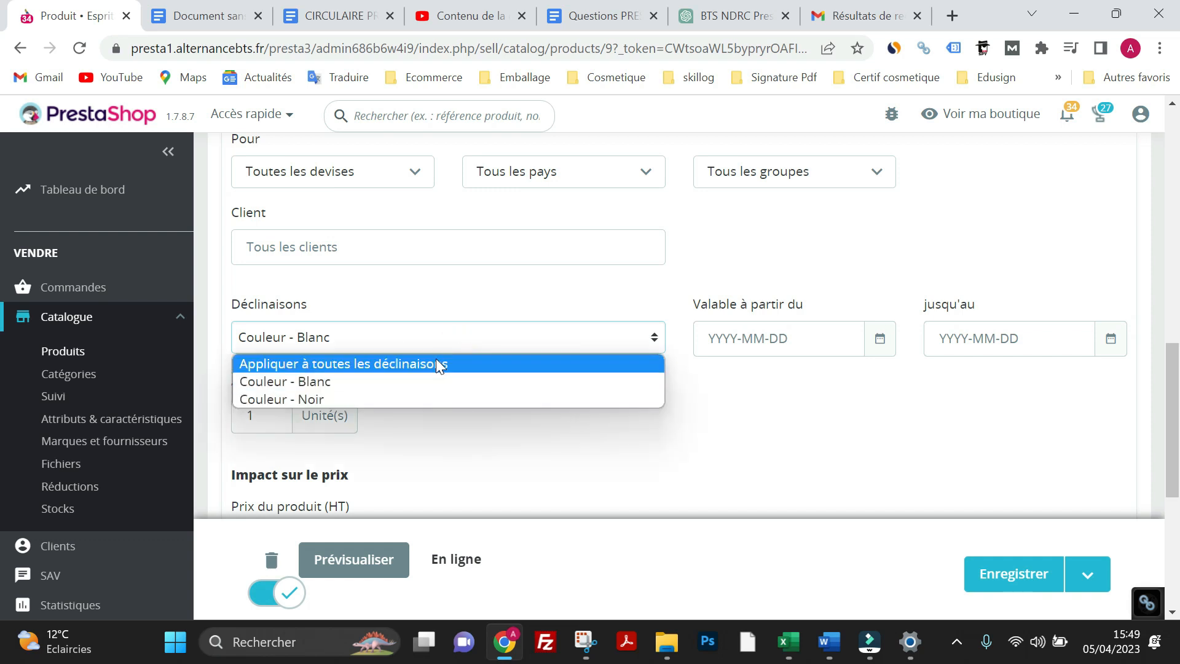
{"action": "left_click", "coordinate": [439, 365]}
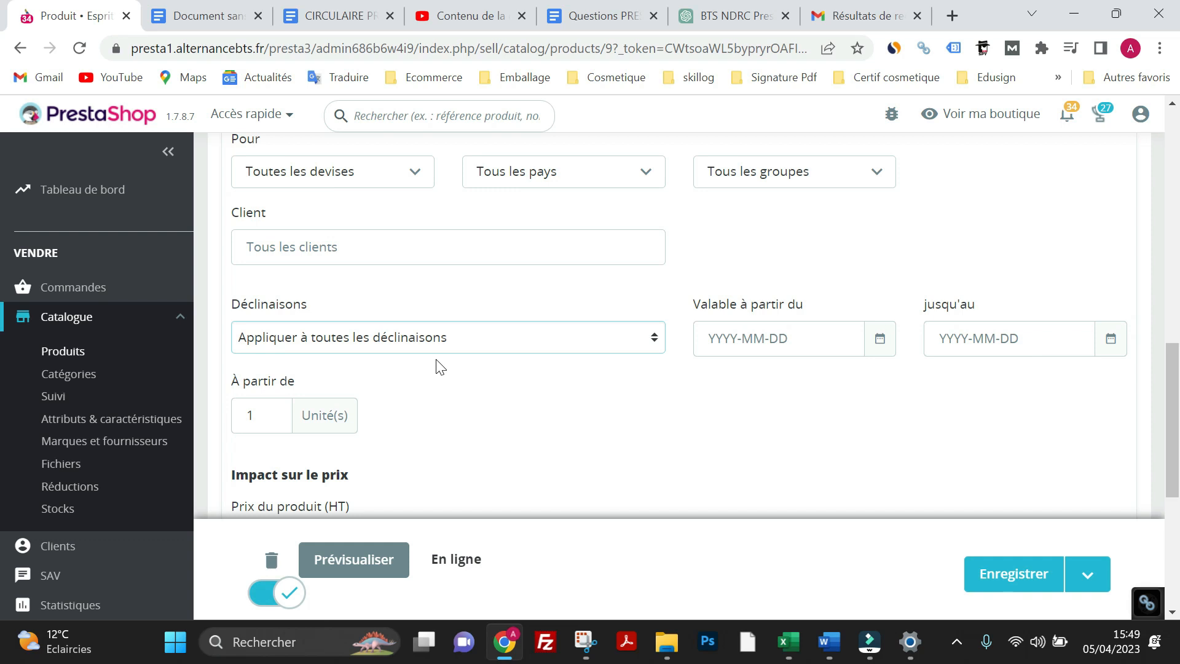
Set the specific price's validity period from 2023-04-05 to 2023-05-05.
{"action": "left_click", "coordinate": [873, 341]}
{"action": "left_click", "coordinate": [827, 342]}
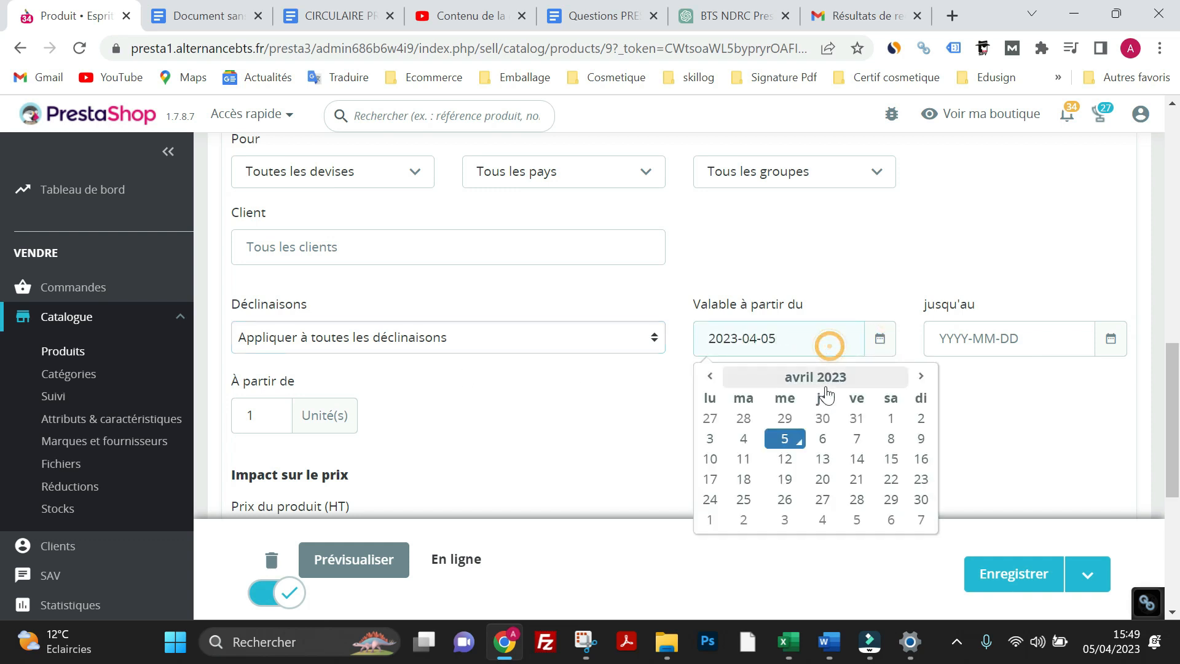
{"action": "left_click", "coordinate": [784, 439]}
{"action": "left_click", "coordinate": [995, 341]}
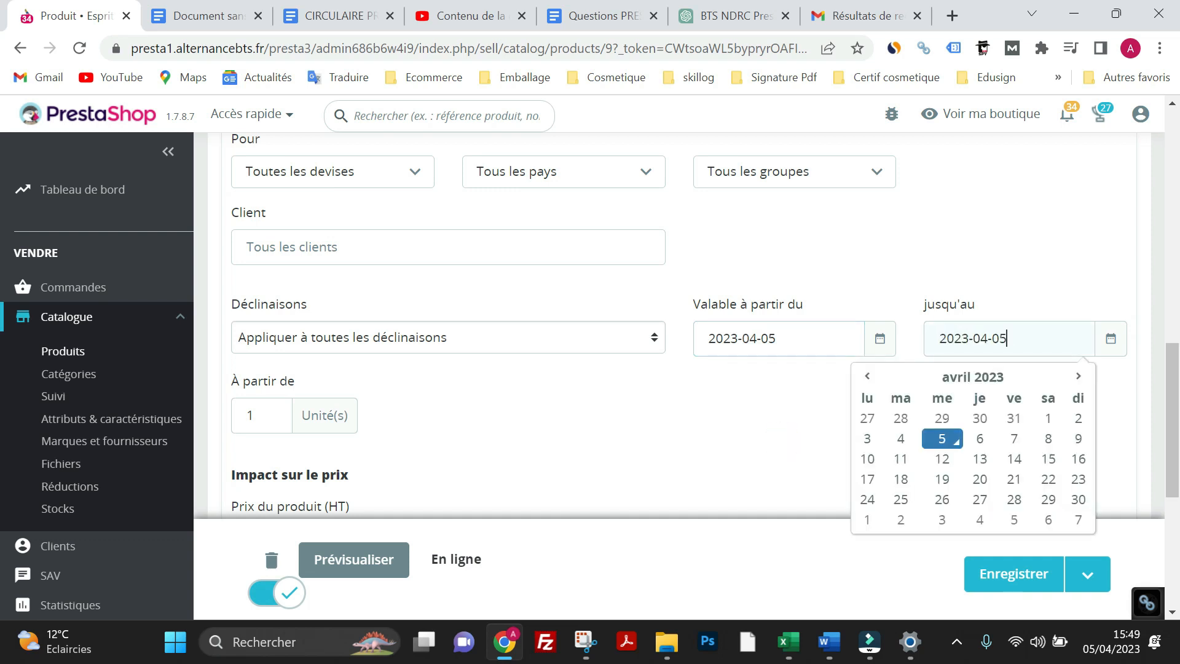
{"action": "left_click", "coordinate": [1078, 376]}
{"action": "left_click", "coordinate": [1013, 418]}
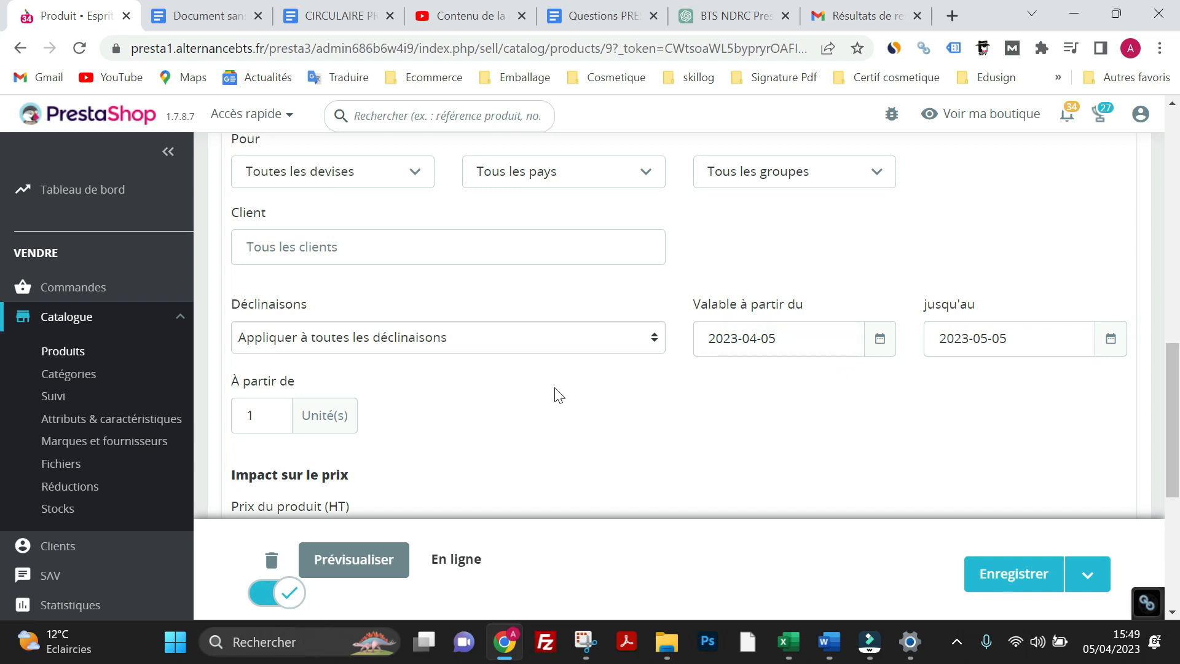
Set the specific price's reduction to 58 with % as its unit.
{"action": "scroll", "coordinate": [534, 392], "scroll_direction": "down", "scroll_amount": 1}
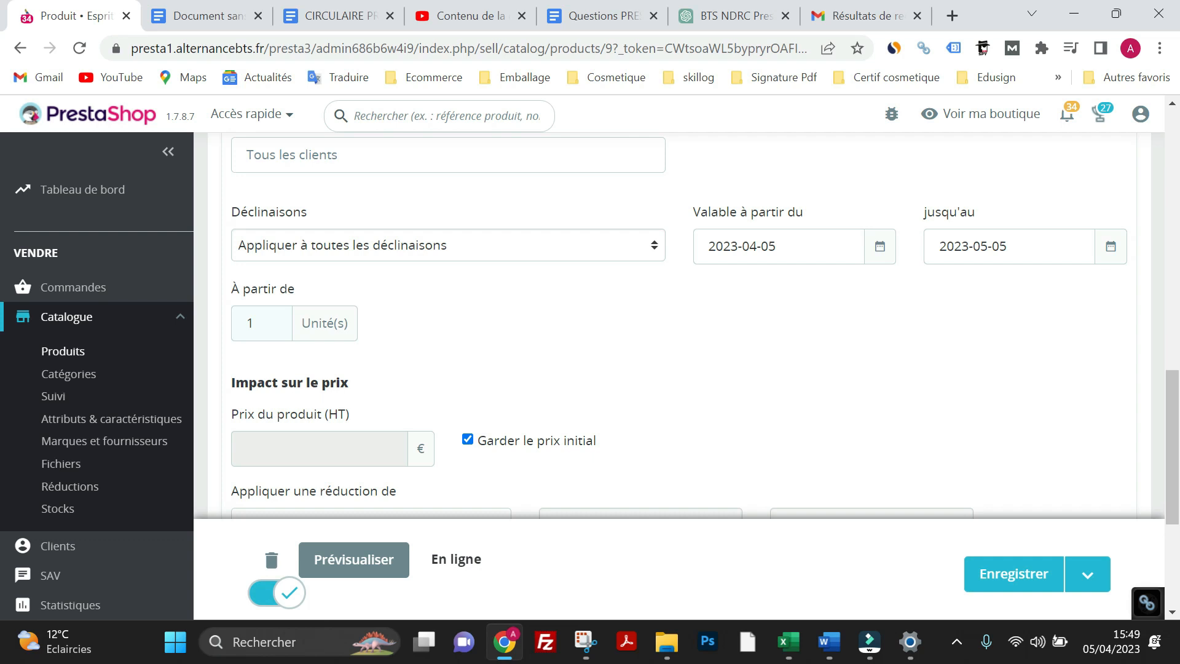
{"action": "scroll", "coordinate": [371, 322], "scroll_direction": "down", "scroll_amount": 3}
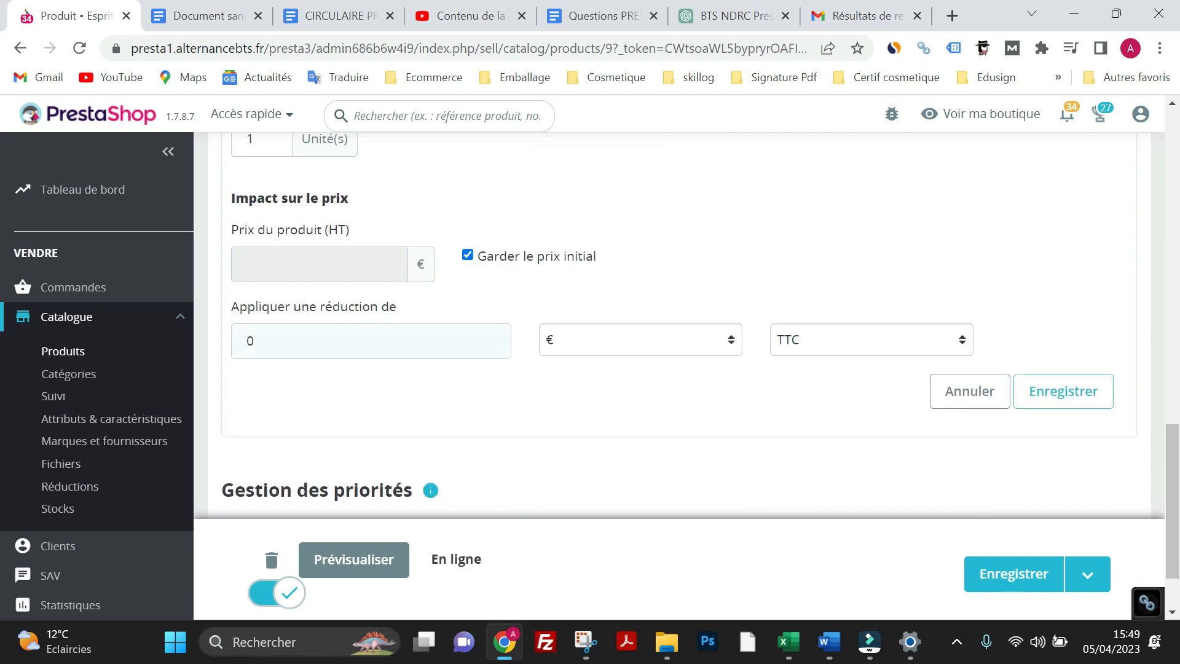
{"action": "left_click", "coordinate": [379, 329]}
{"action": "key", "text": "BackSpace"}
{"action": "type", "text": "58"}
{"action": "left_click", "coordinate": [613, 341]}
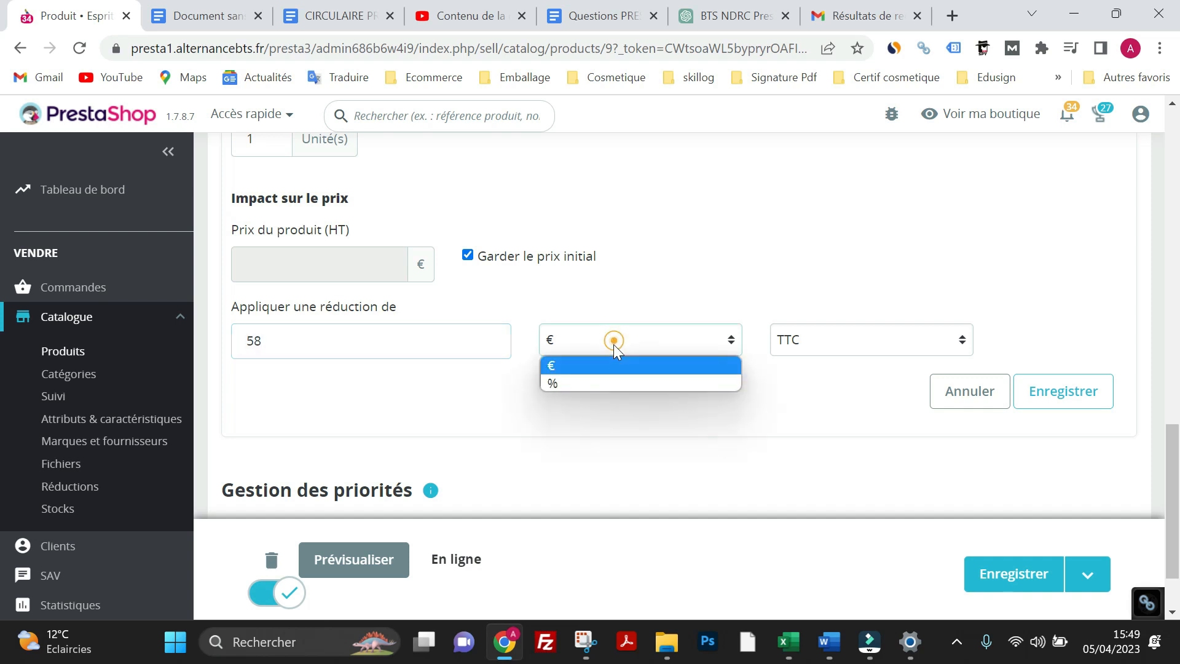
{"action": "left_click", "coordinate": [603, 382]}
{"action": "scroll", "coordinate": [607, 392], "scroll_direction": "up", "scroll_amount": 1}
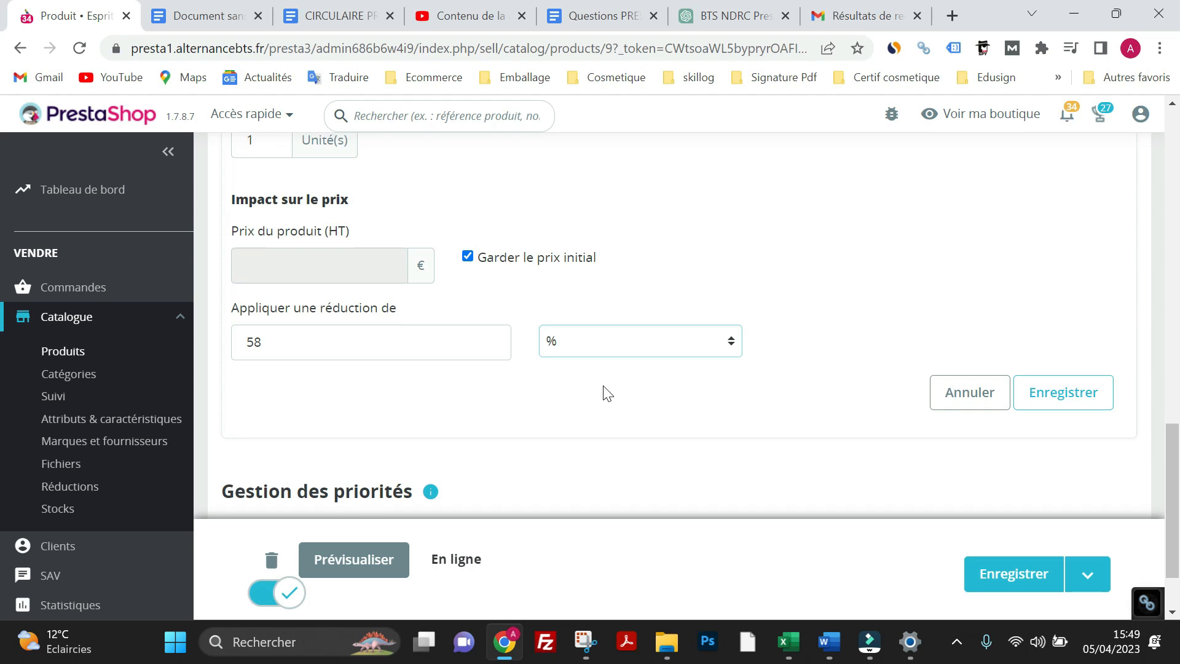
Review the price settings, including the "Promo !" banner option, and save the specific price and the product.
{"action": "scroll", "coordinate": [607, 397], "scroll_direction": "up", "scroll_amount": 8}
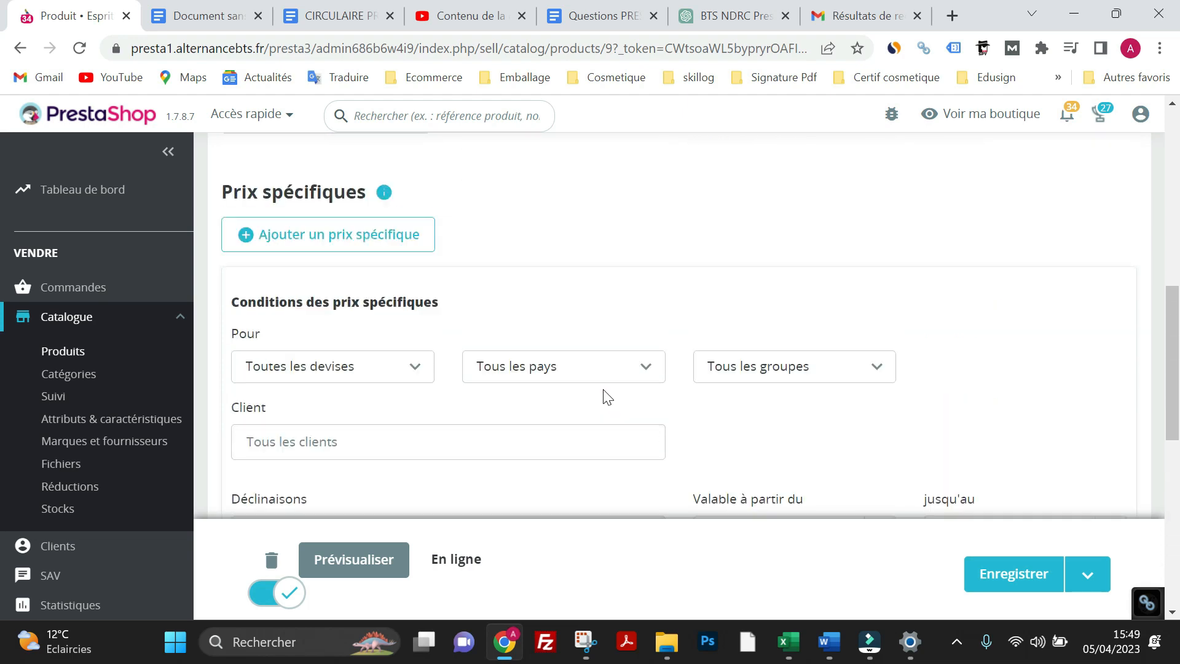
{"action": "scroll", "coordinate": [607, 396], "scroll_direction": "up", "scroll_amount": 4}
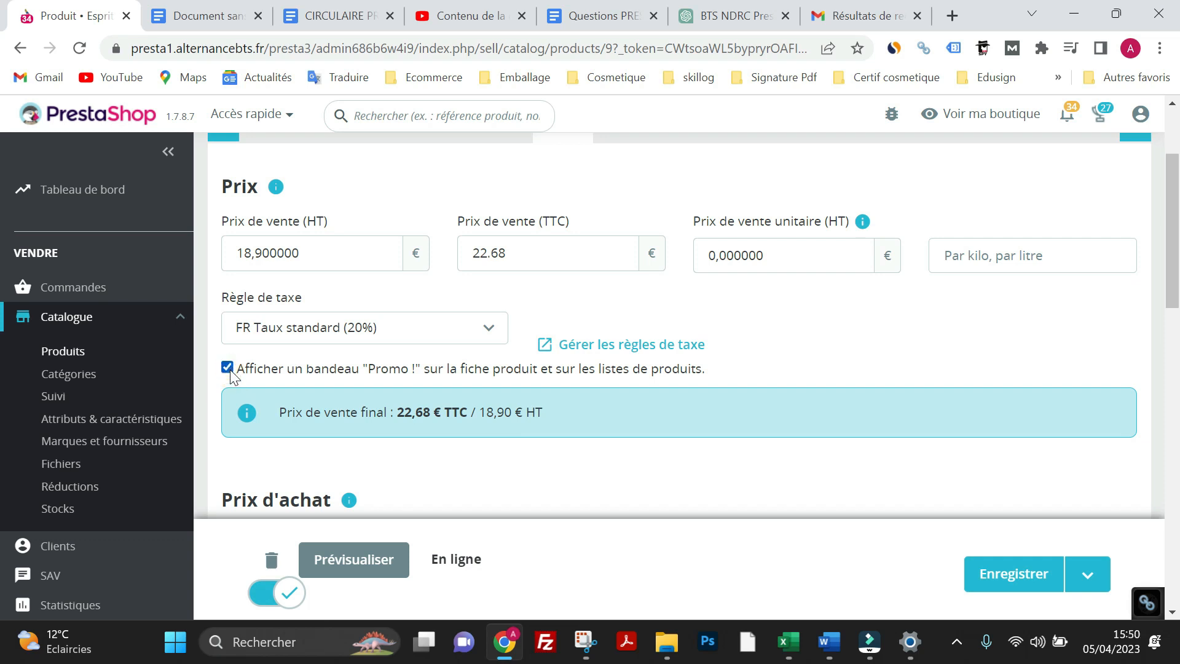
{"action": "scroll", "coordinate": [599, 396], "scroll_direction": "down", "scroll_amount": 3}
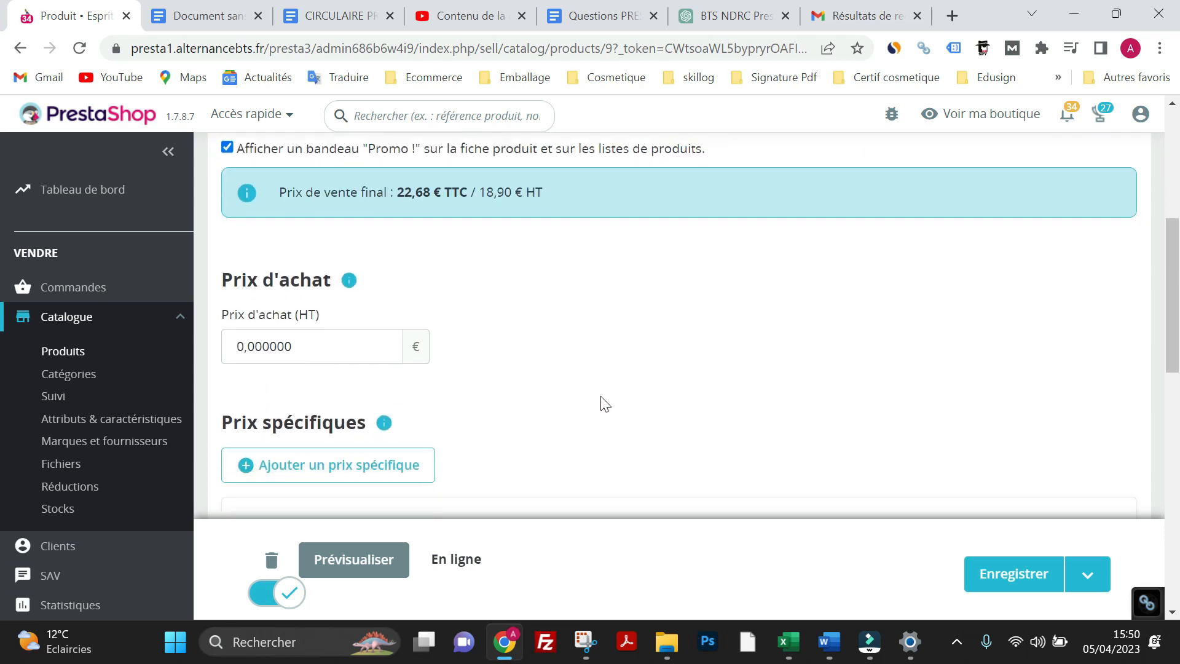
{"action": "scroll", "coordinate": [599, 404], "scroll_direction": "down", "scroll_amount": 12}
{"action": "scroll", "coordinate": [722, 398], "scroll_direction": "up", "scroll_amount": 1}
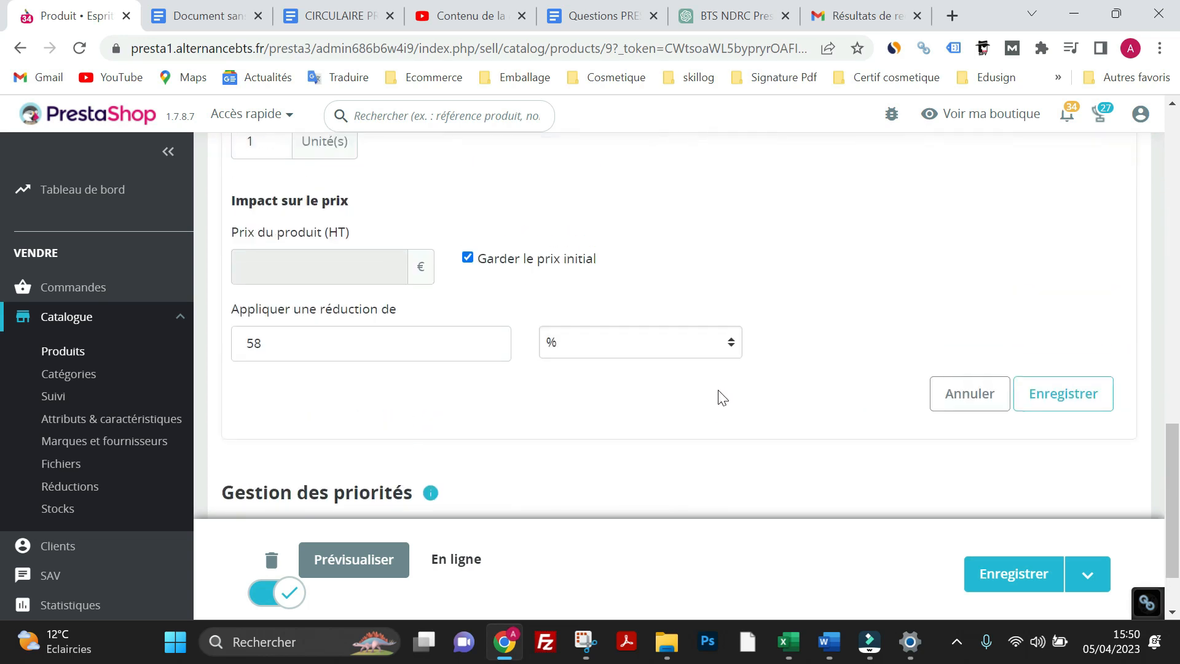
{"action": "left_click", "coordinate": [1054, 407]}
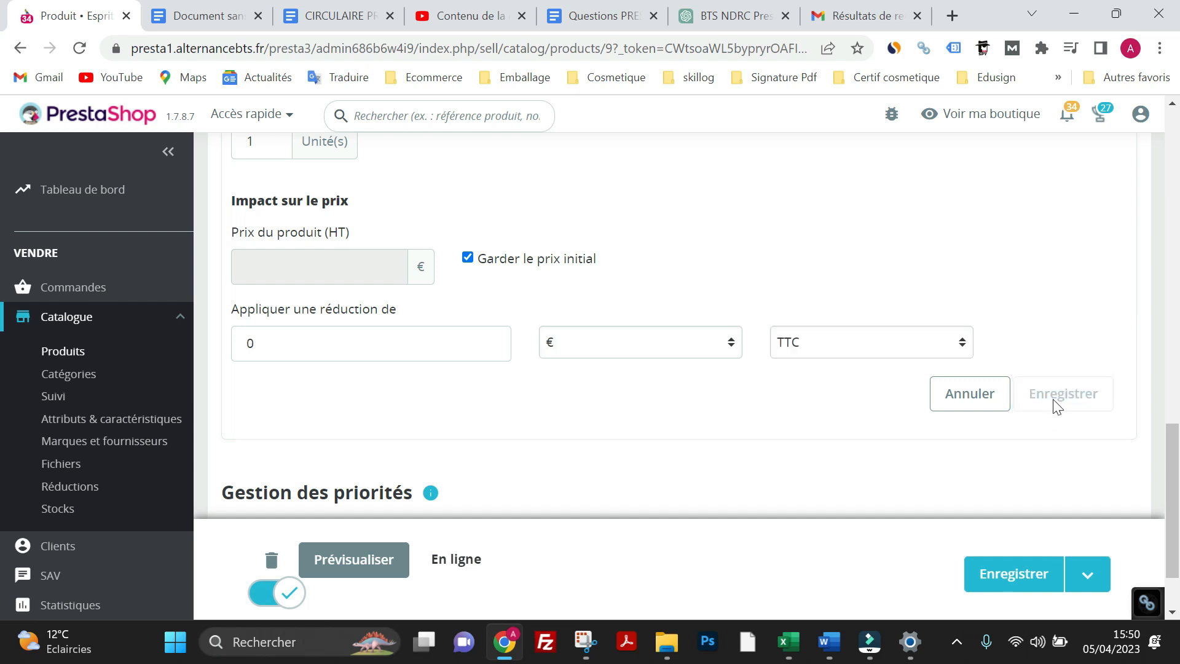
{"action": "left_click", "coordinate": [1014, 577]}
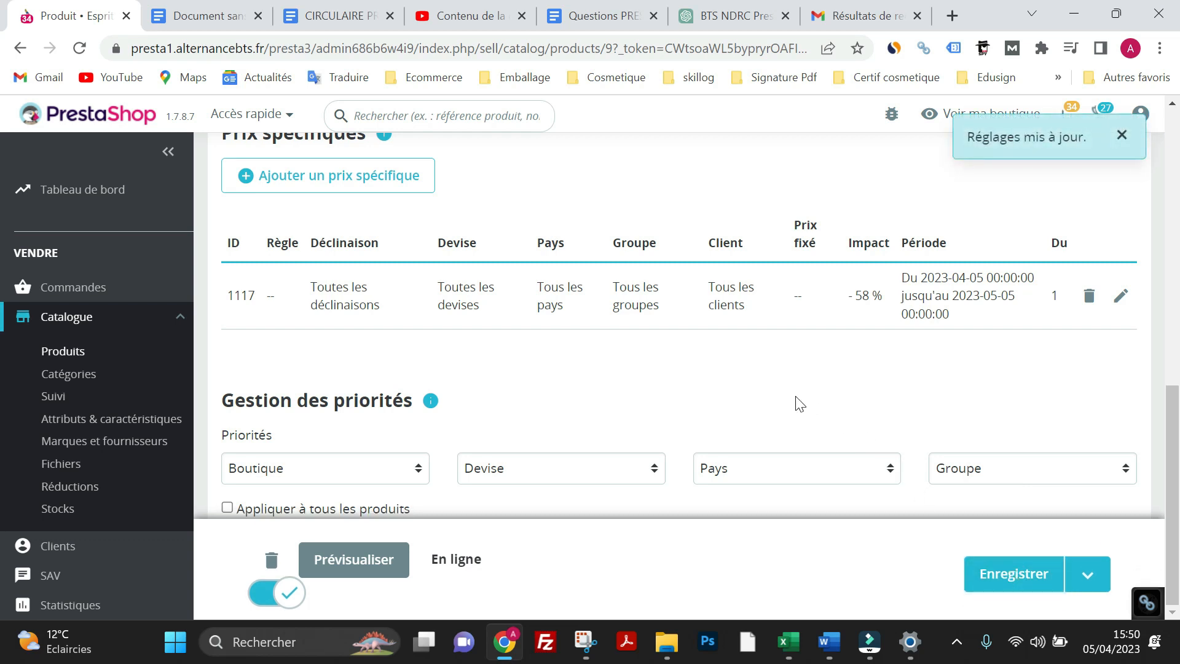
Preview the Coussin renard product page and examine the popular products section on the store's home page.
{"action": "left_click", "coordinate": [351, 569]}
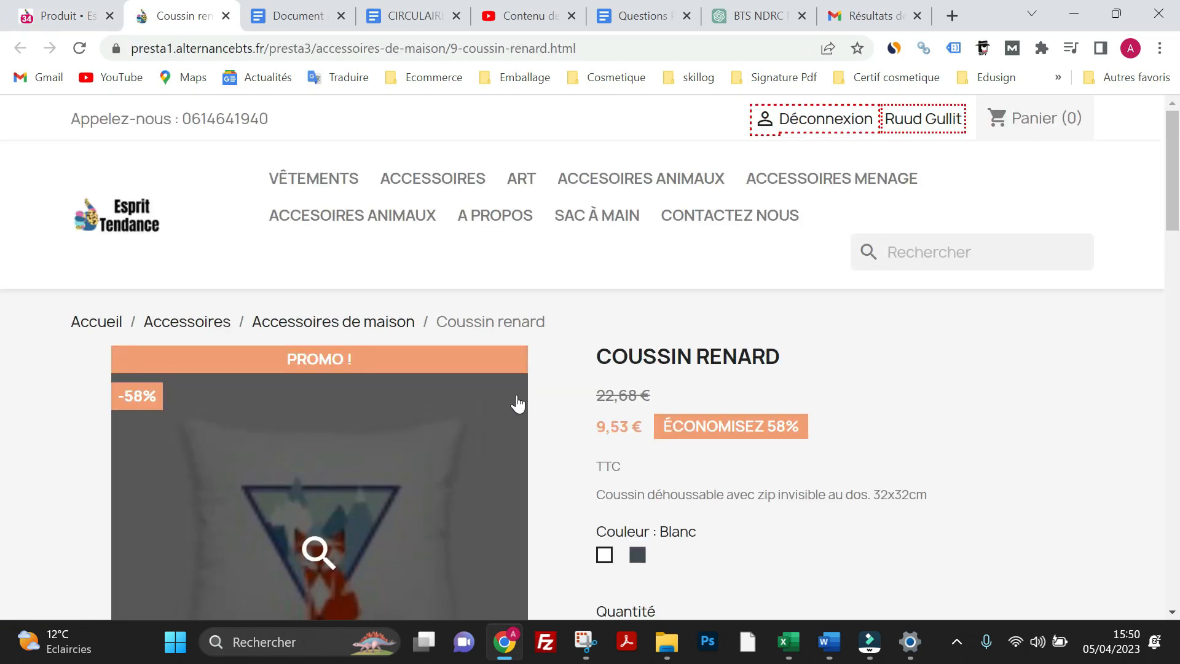
{"action": "scroll", "coordinate": [585, 375], "scroll_direction": "down", "scroll_amount": 1}
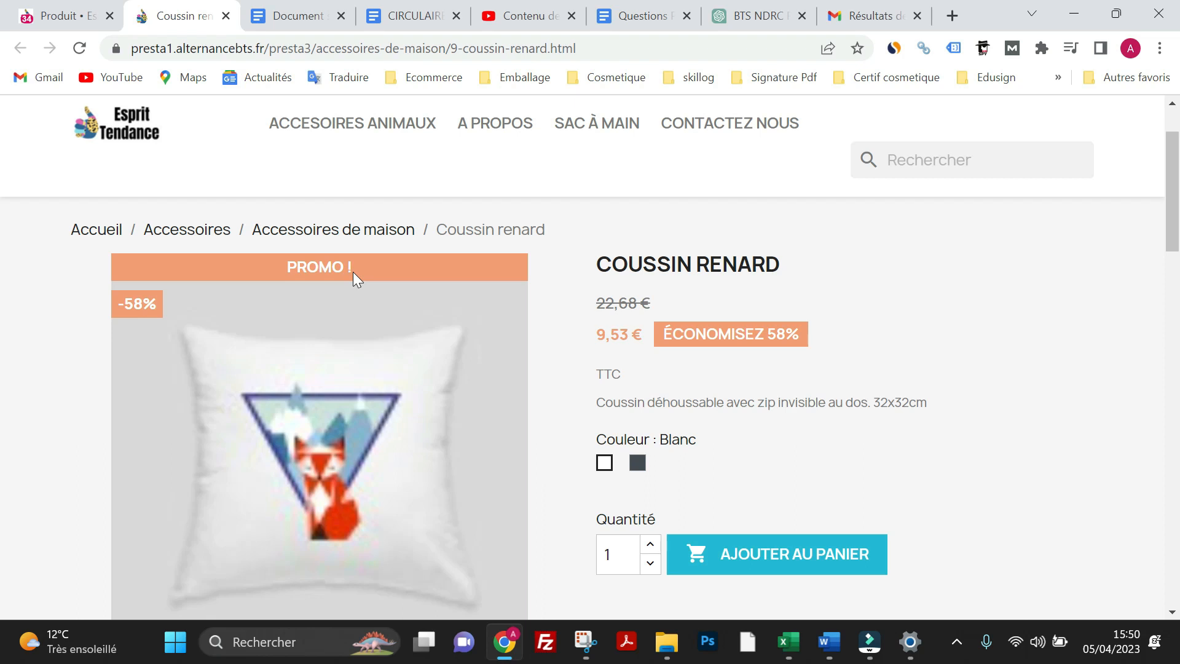
{"action": "left_click", "coordinate": [126, 133]}
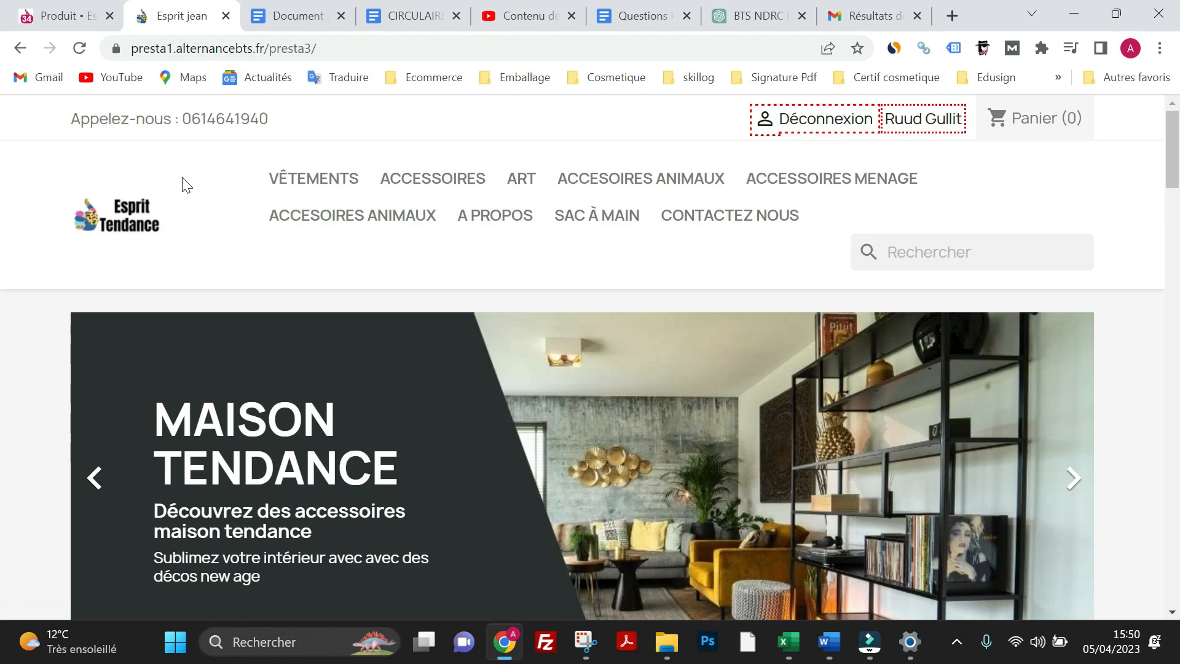
{"action": "scroll", "coordinate": [280, 220], "scroll_direction": "down", "scroll_amount": 3}
{"action": "scroll", "coordinate": [280, 220], "scroll_direction": "down", "scroll_amount": 5}
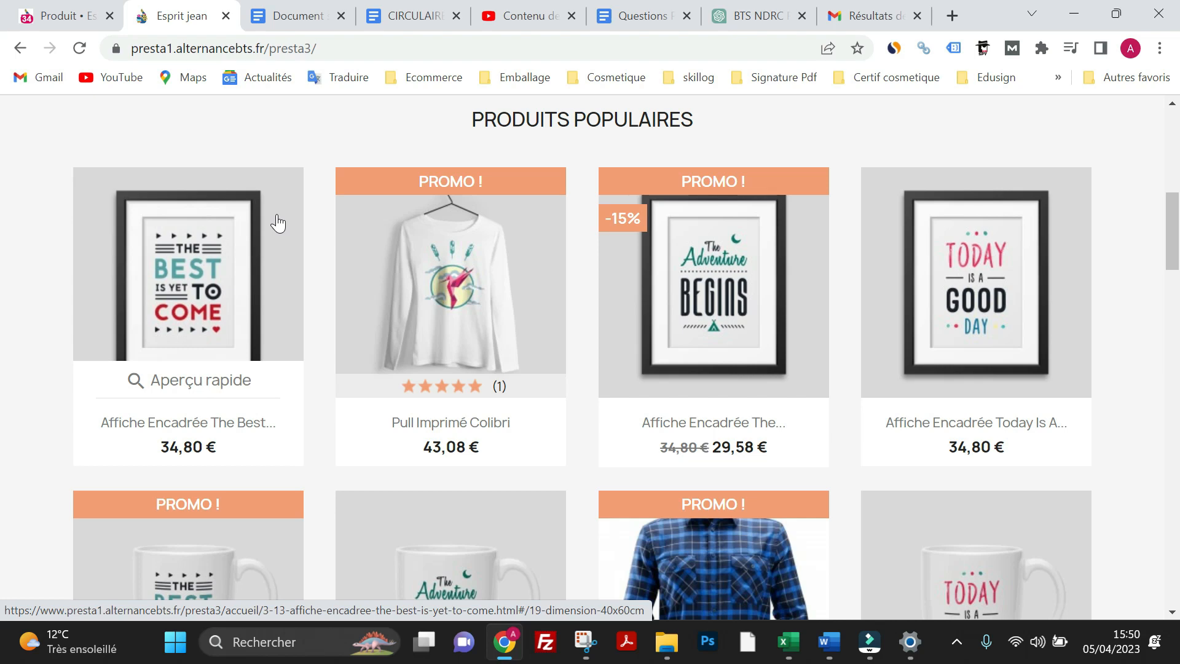
{"action": "scroll", "coordinate": [320, 240], "scroll_direction": "up", "scroll_amount": 10}
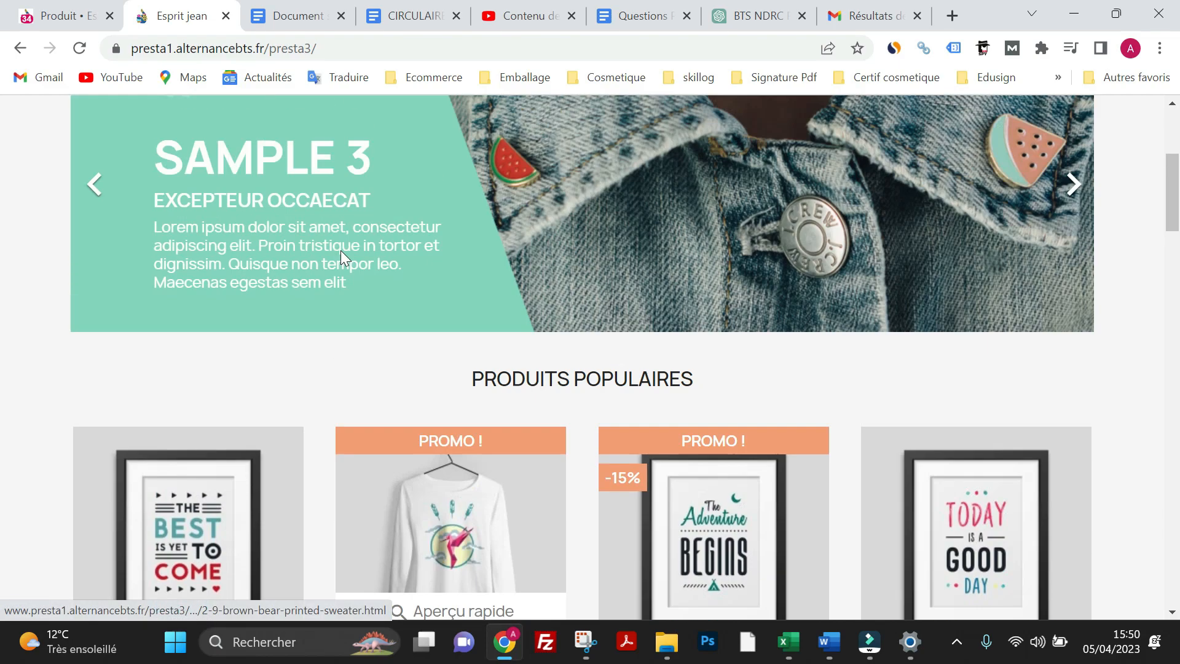
{"action": "scroll", "coordinate": [357, 235], "scroll_direction": "down", "scroll_amount": 10}
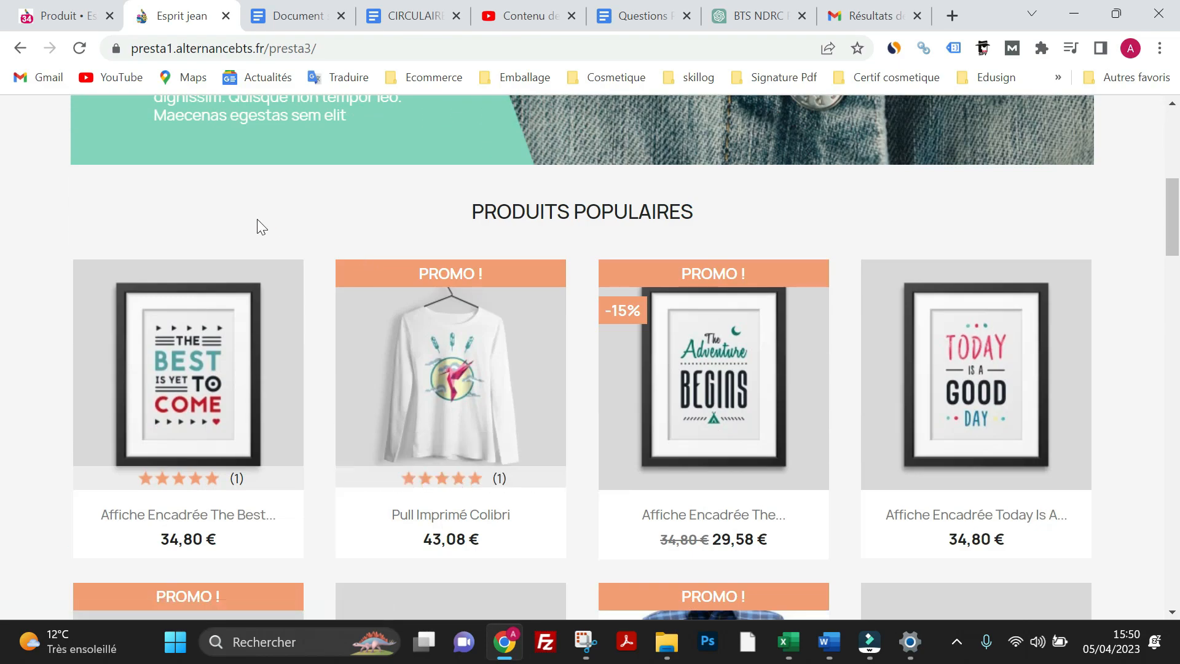
{"action": "mouse_move", "coordinate": [148, 354]}
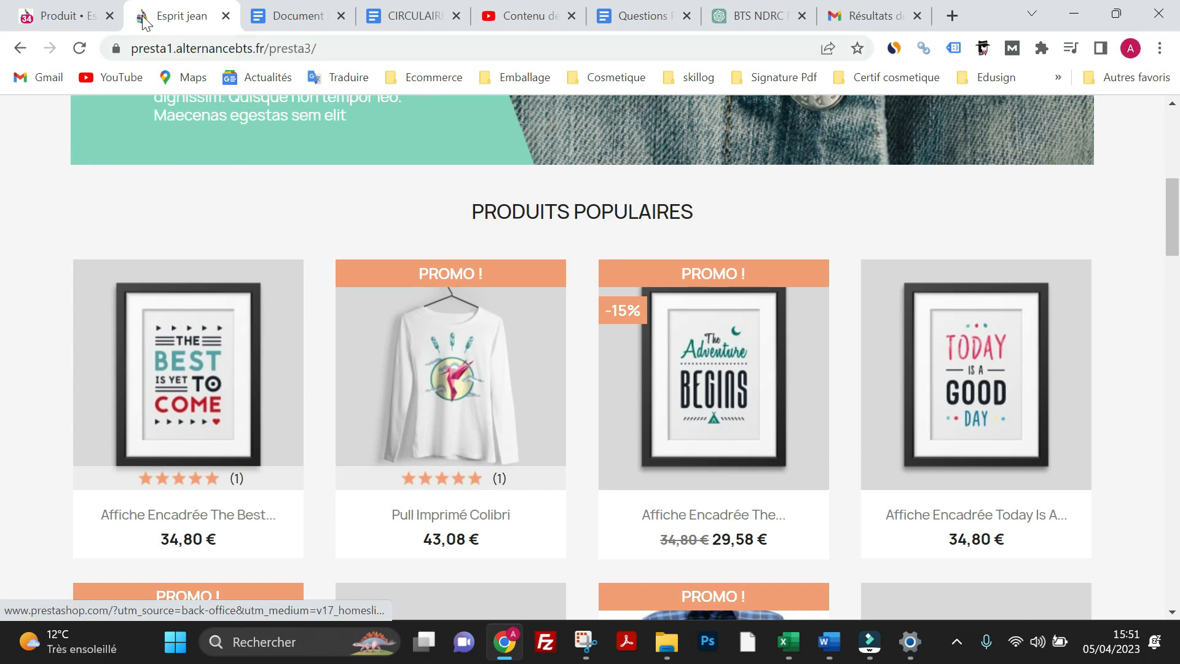
Open the Produits phares module configuration from the theme's page configuration and check which category it displays.
{"action": "mouse_move", "coordinate": [89, 19]}
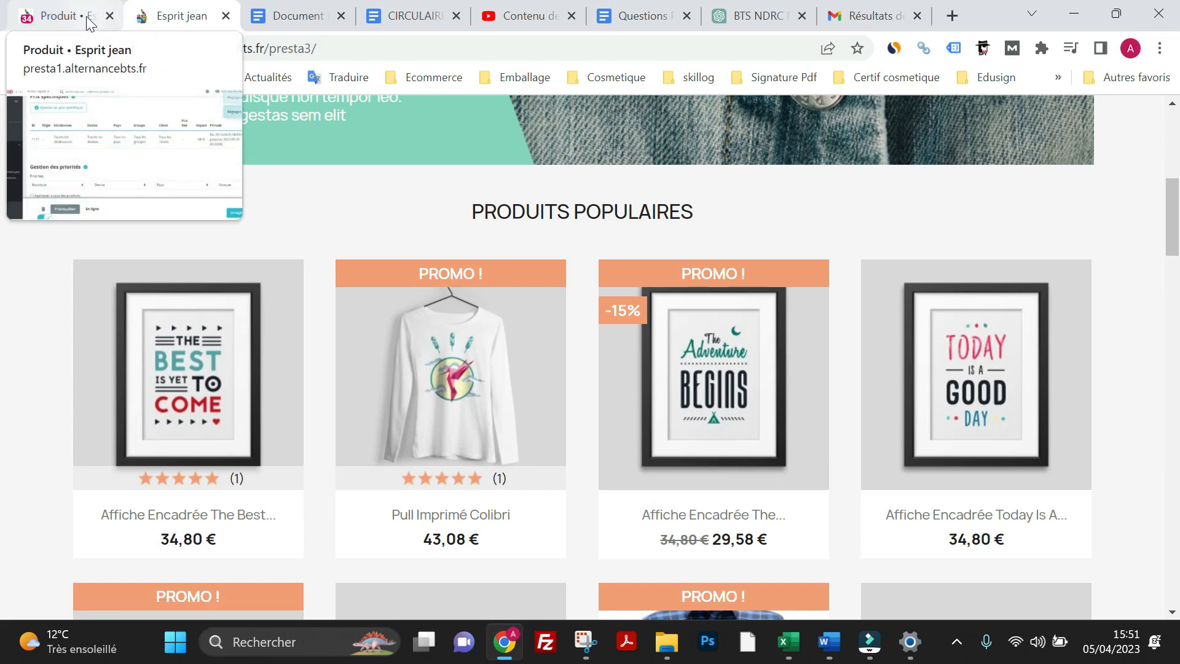
{"action": "left_click", "coordinate": [89, 17]}
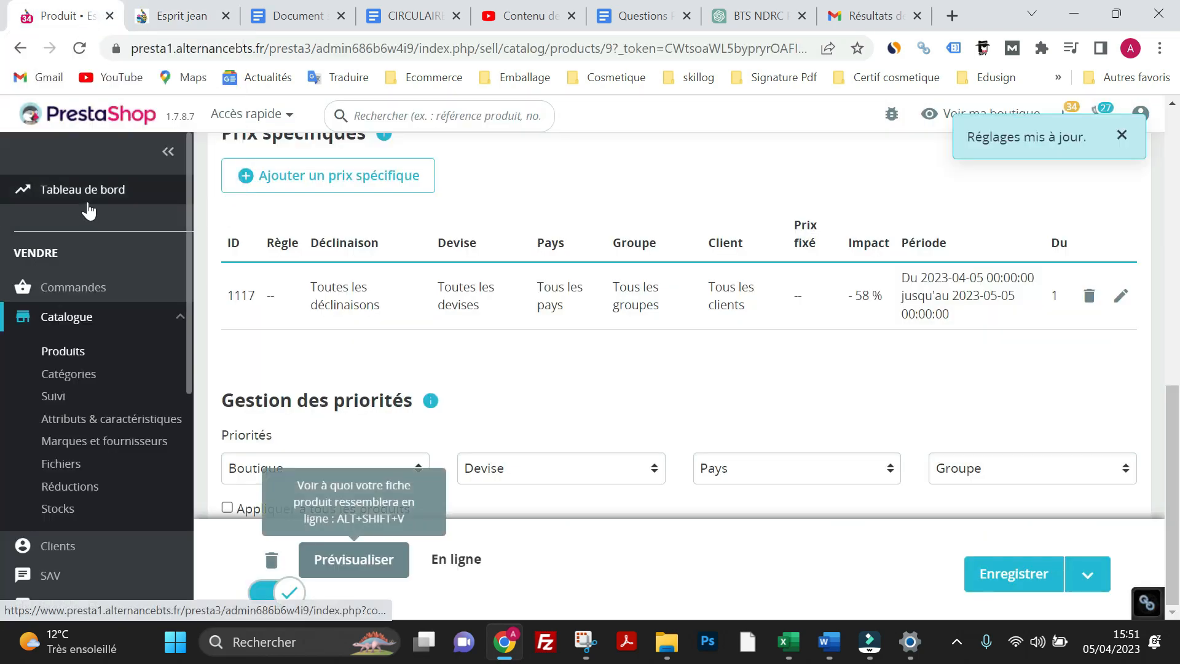
{"action": "scroll", "coordinate": [92, 225], "scroll_direction": "down", "scroll_amount": 4}
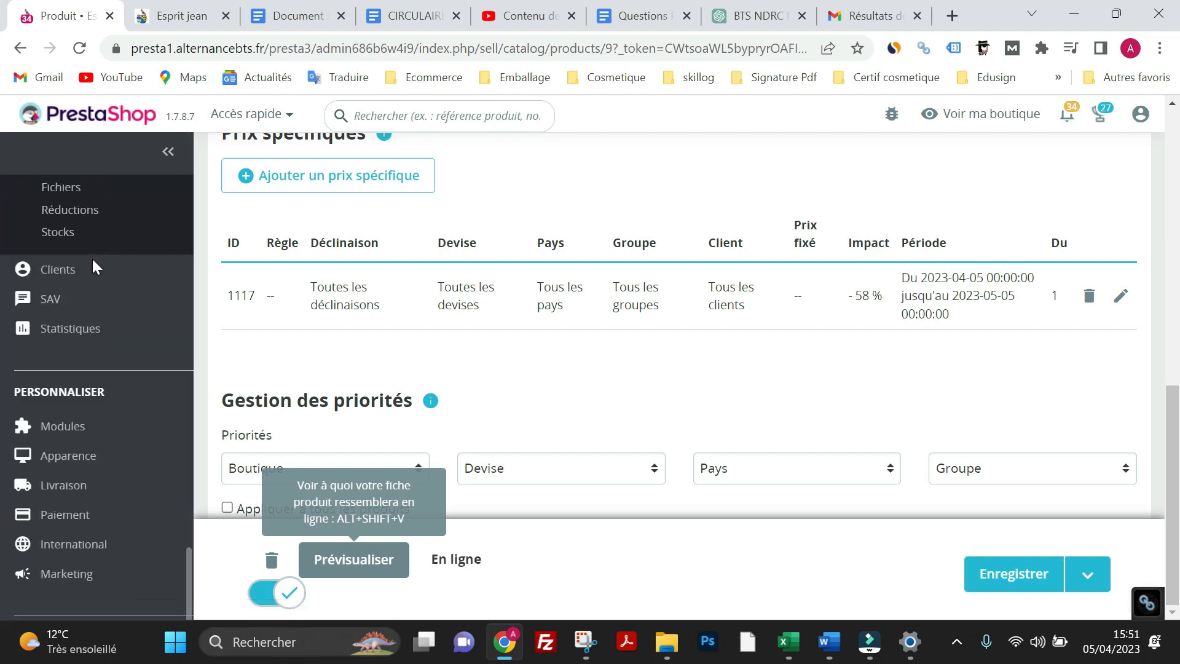
{"action": "mouse_move", "coordinate": [102, 458]}
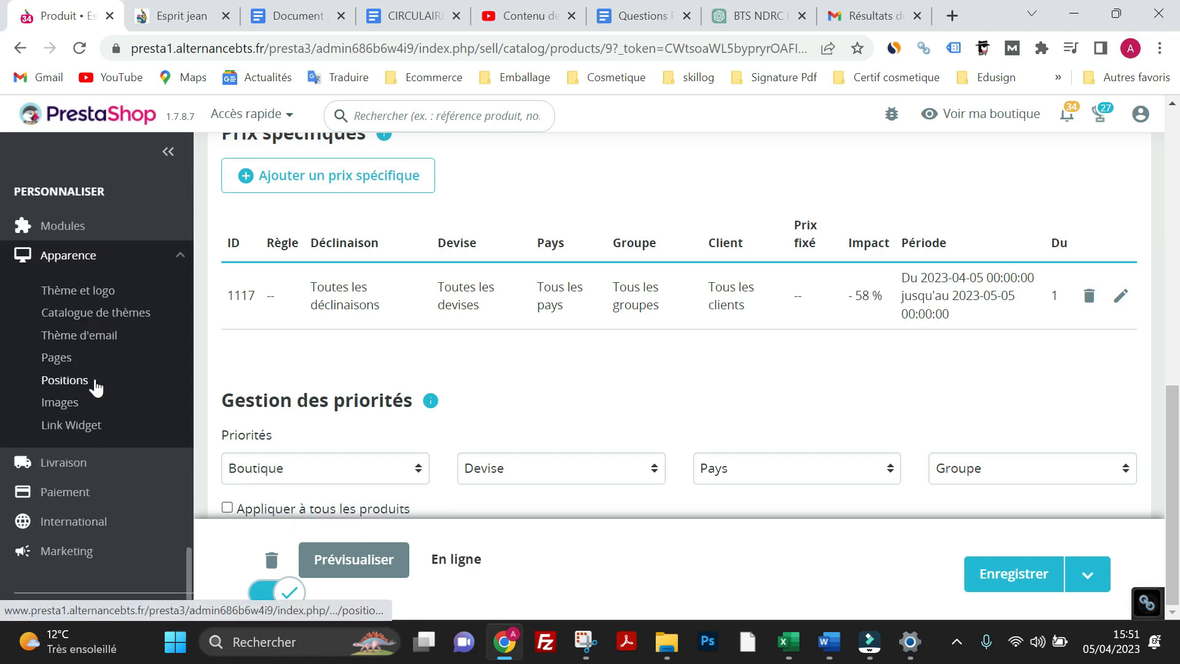
{"action": "left_click", "coordinate": [97, 291]}
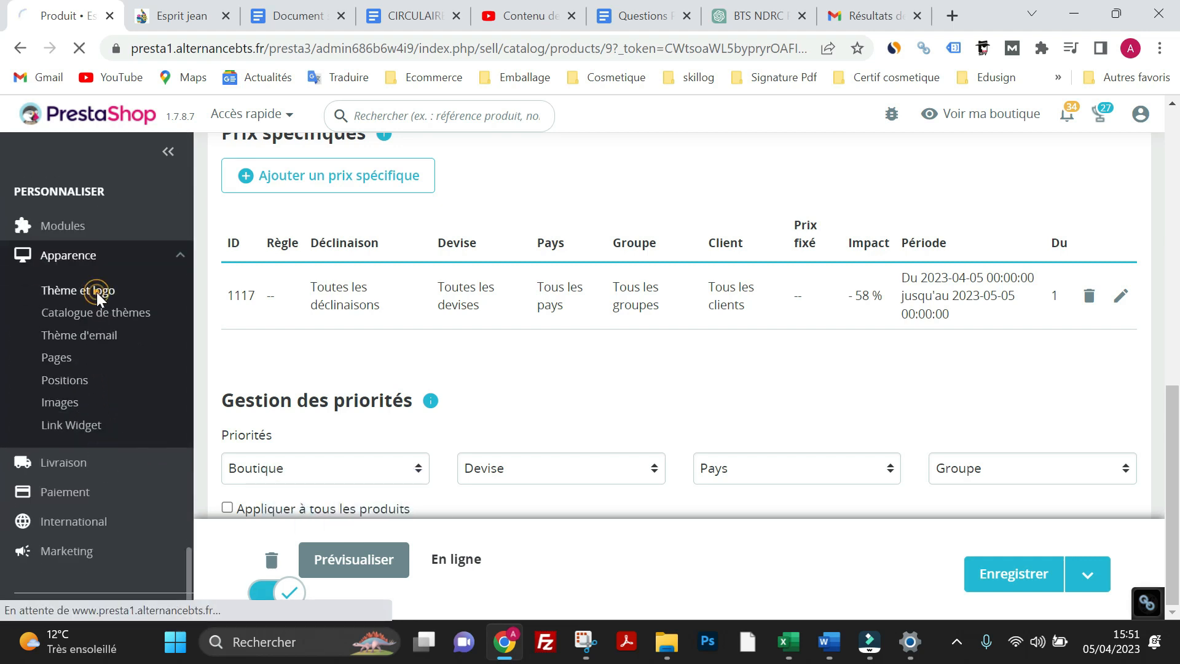
{"action": "left_click", "coordinate": [364, 309]}
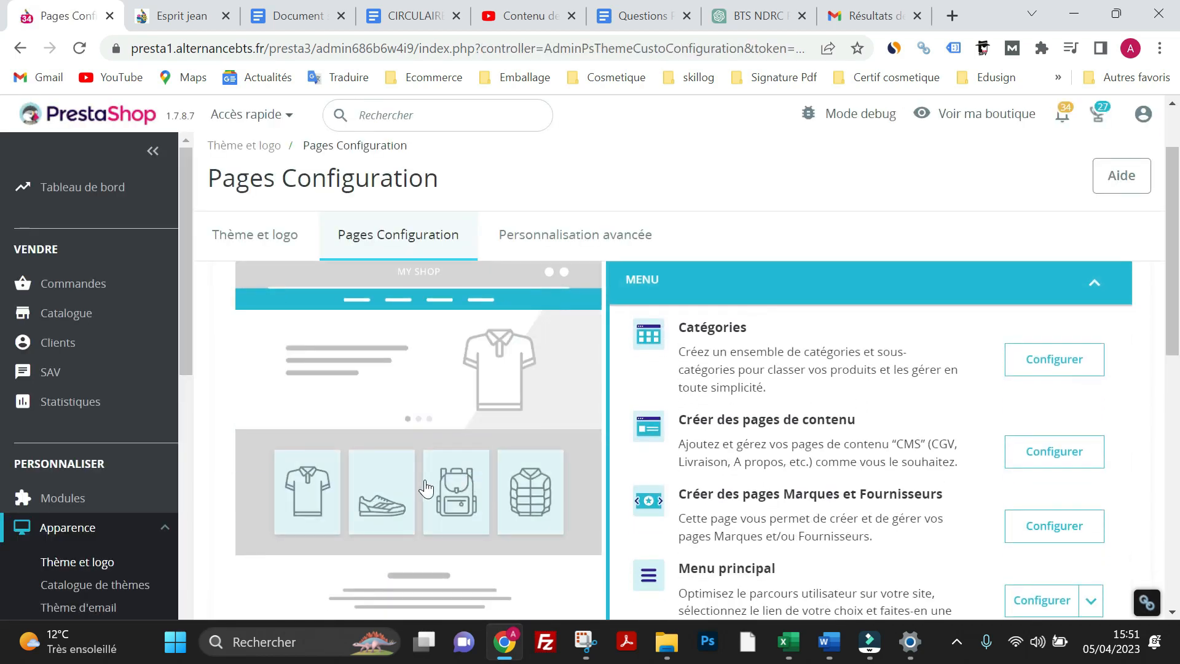
{"action": "left_click", "coordinate": [467, 475]}
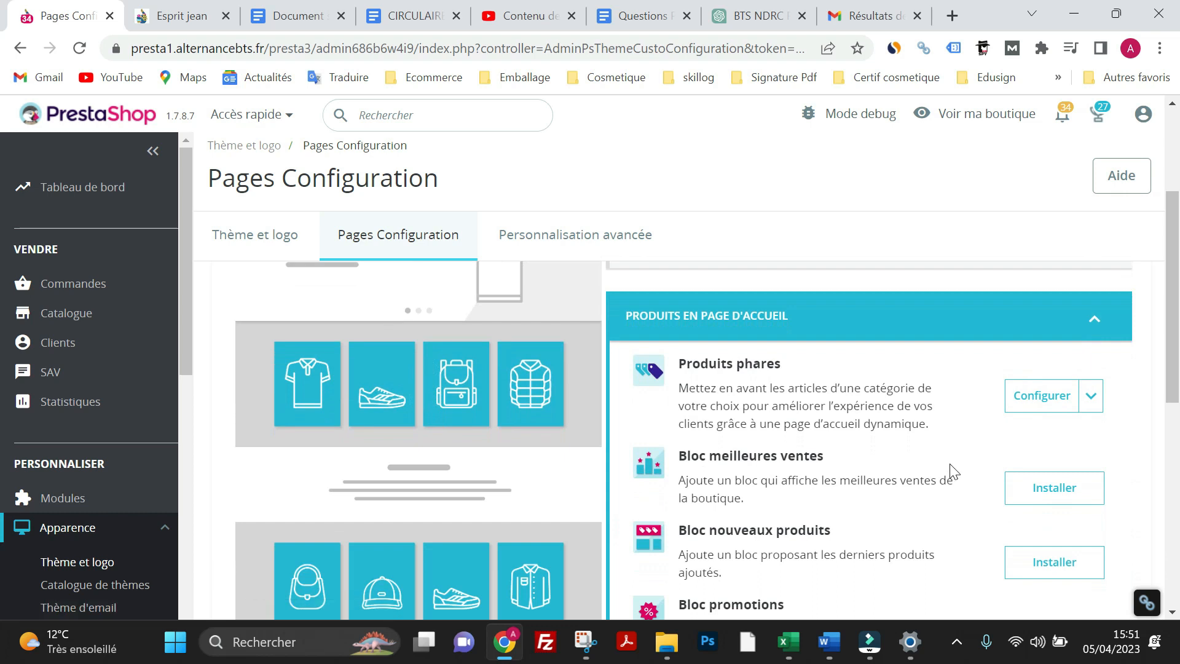
{"action": "left_click", "coordinate": [1036, 417]}
{"action": "scroll", "coordinate": [776, 421], "scroll_direction": "down", "scroll_amount": 1}
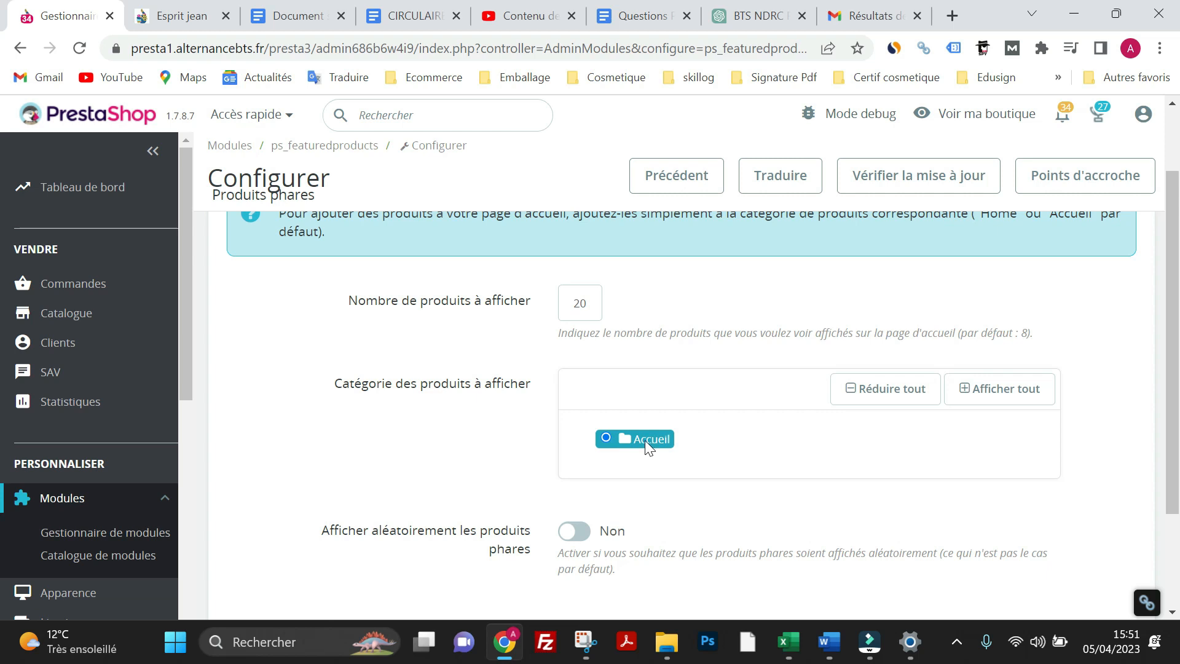
Check where Coussin renard appears among the home page's popular products, and close the storefront page.
{"action": "left_click", "coordinate": [175, 25]}
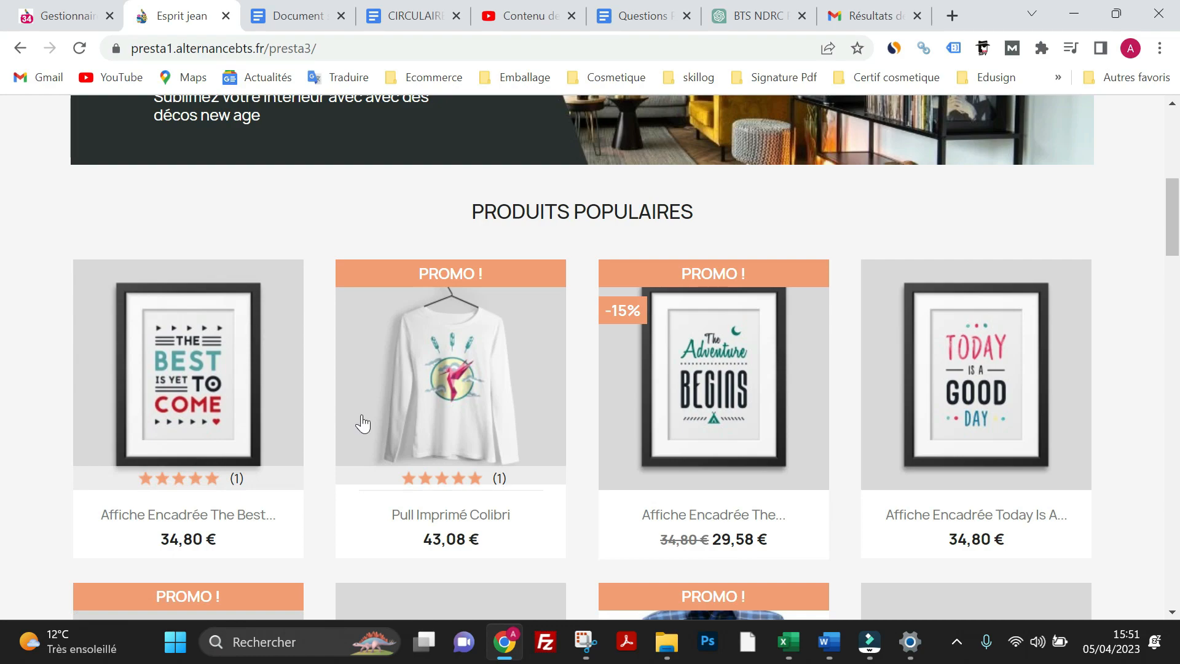
{"action": "scroll", "coordinate": [390, 421], "scroll_direction": "down", "scroll_amount": 9}
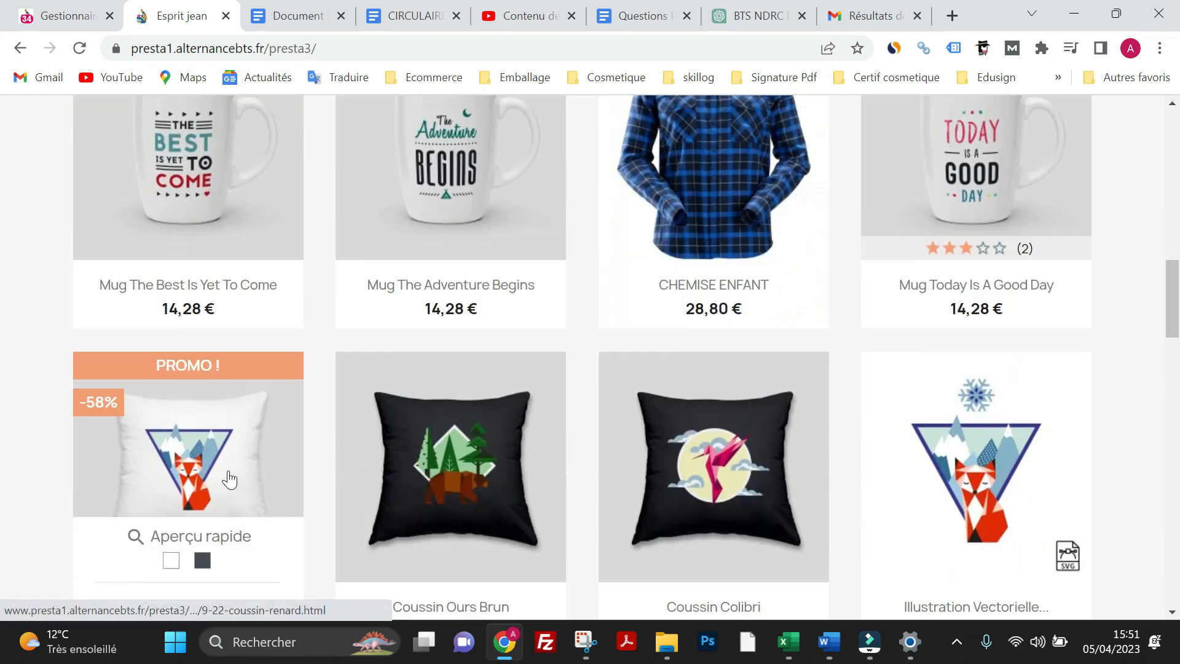
{"action": "scroll", "coordinate": [233, 480], "scroll_direction": "up", "scroll_amount": 9}
{"action": "scroll", "coordinate": [233, 478], "scroll_direction": "up", "scroll_amount": 2}
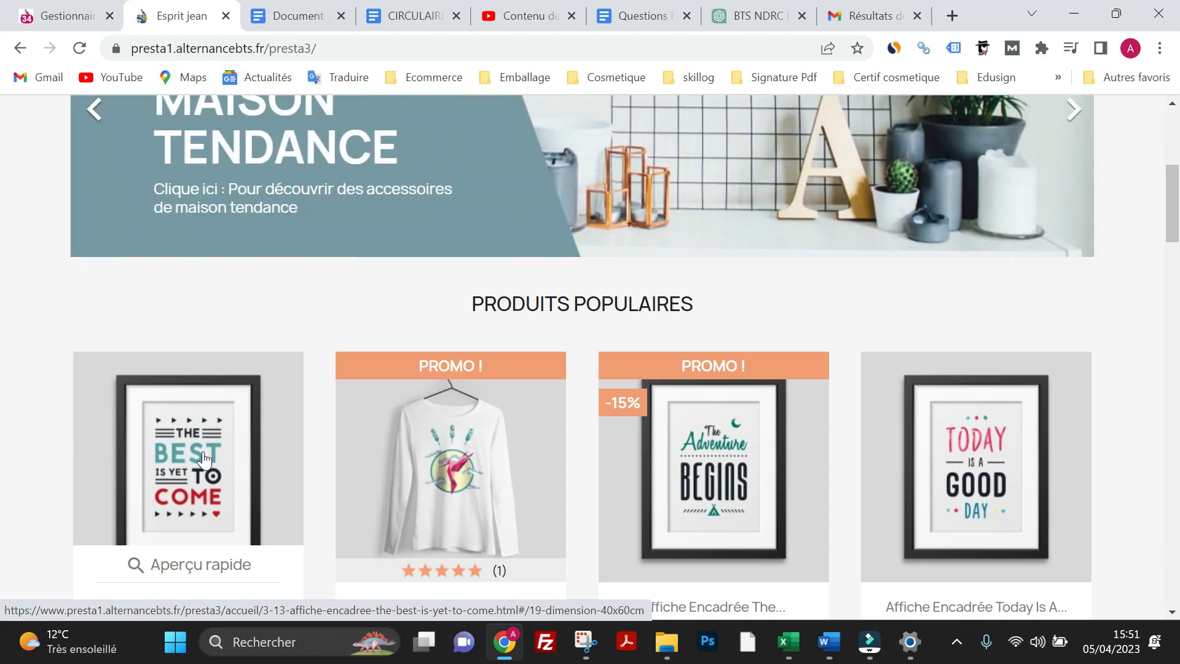
{"action": "left_click", "coordinate": [38, 20]}
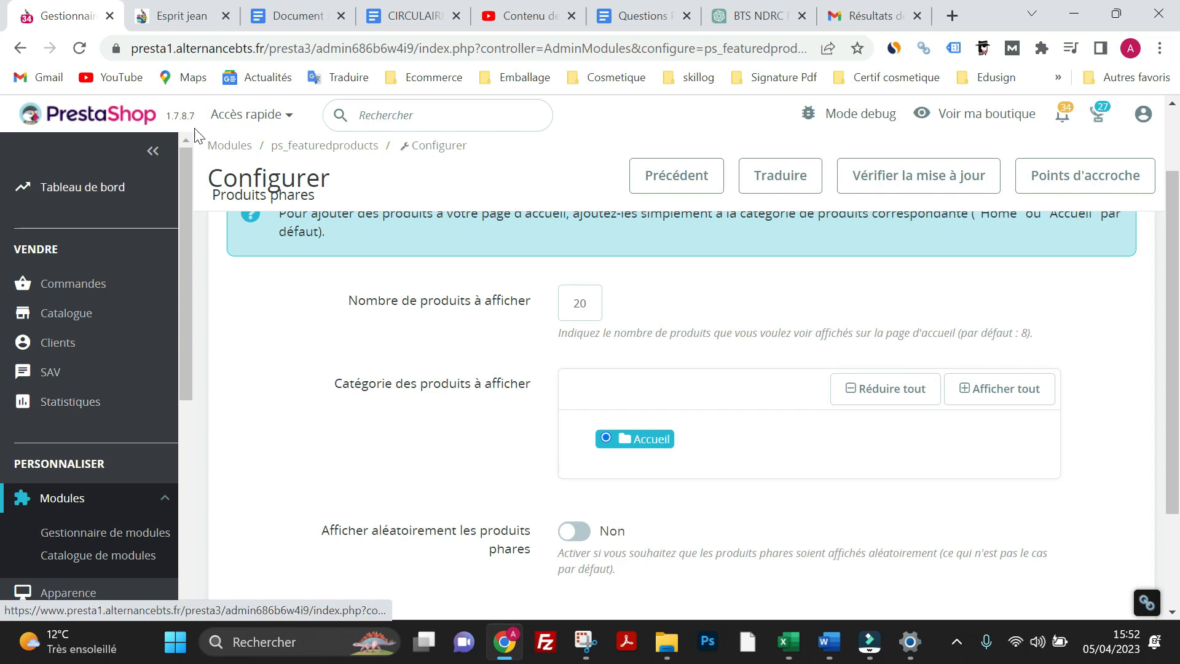
{"action": "left_click", "coordinate": [226, 16]}
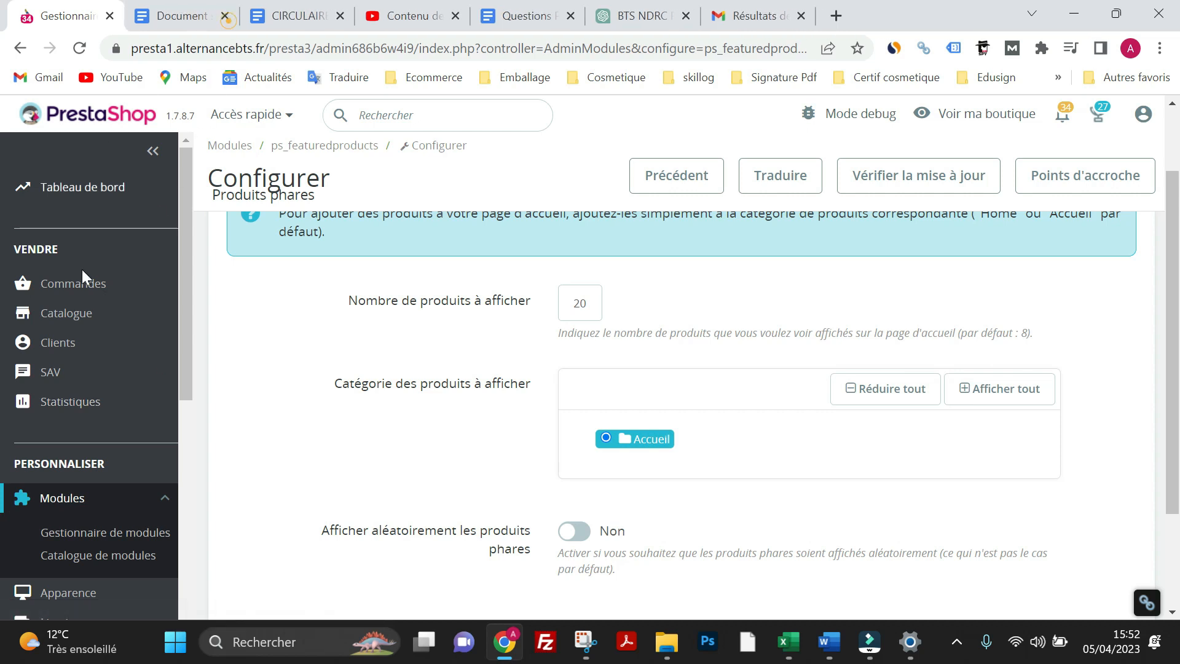
Filter the catalogue's product list by the Accueil category.
{"action": "left_click", "coordinate": [90, 314]}
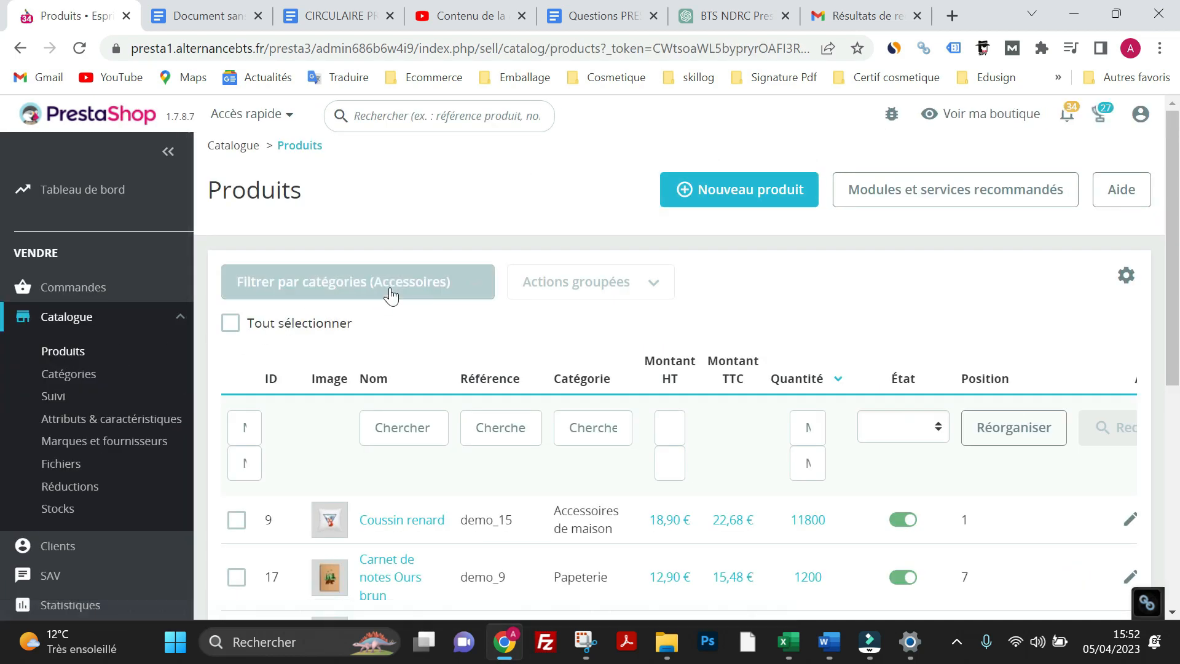
{"action": "left_click", "coordinate": [463, 289]}
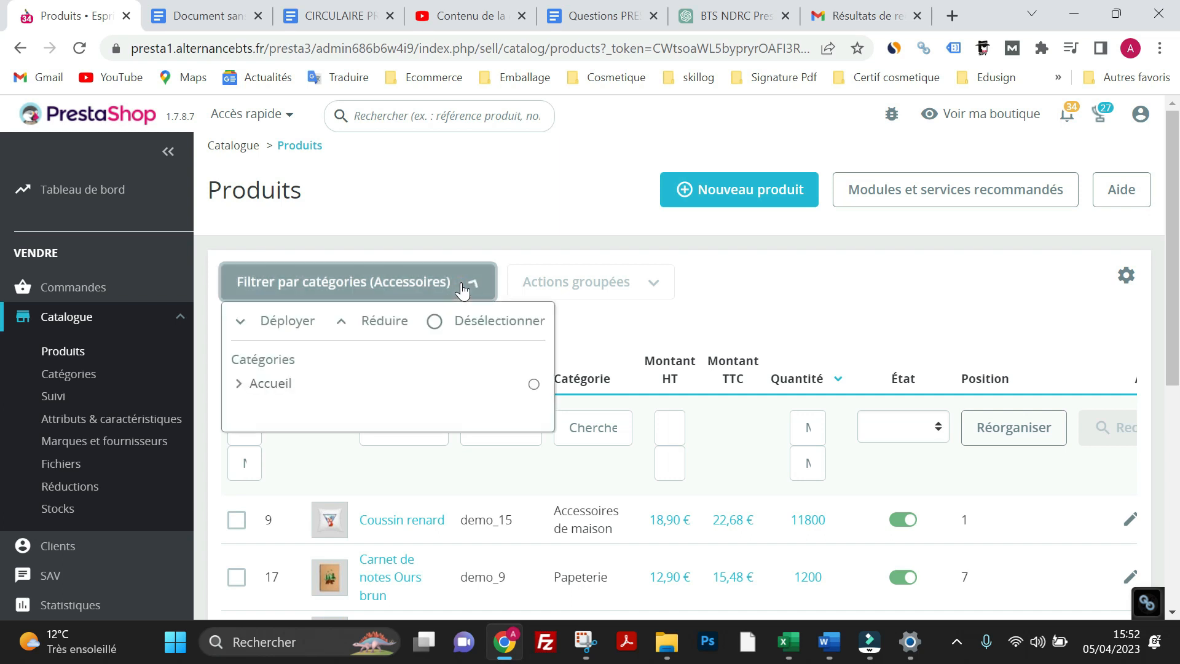
{"action": "left_click", "coordinate": [239, 387]}
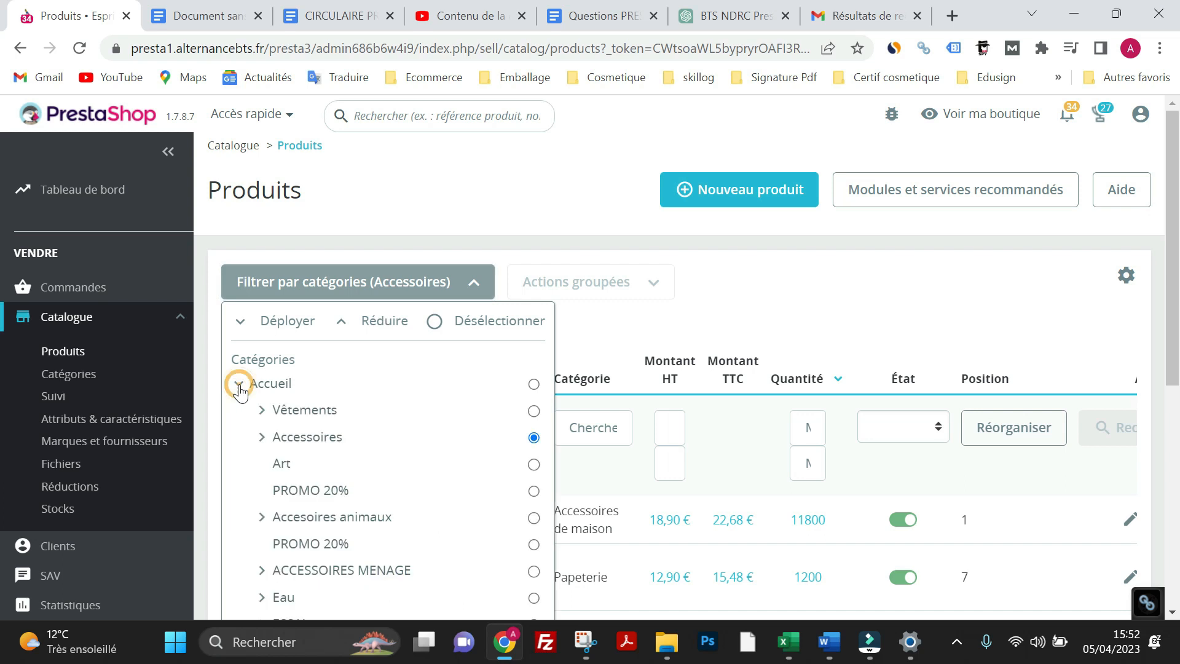
{"action": "double_click", "coordinate": [239, 389]}
{"action": "left_click", "coordinate": [239, 385]}
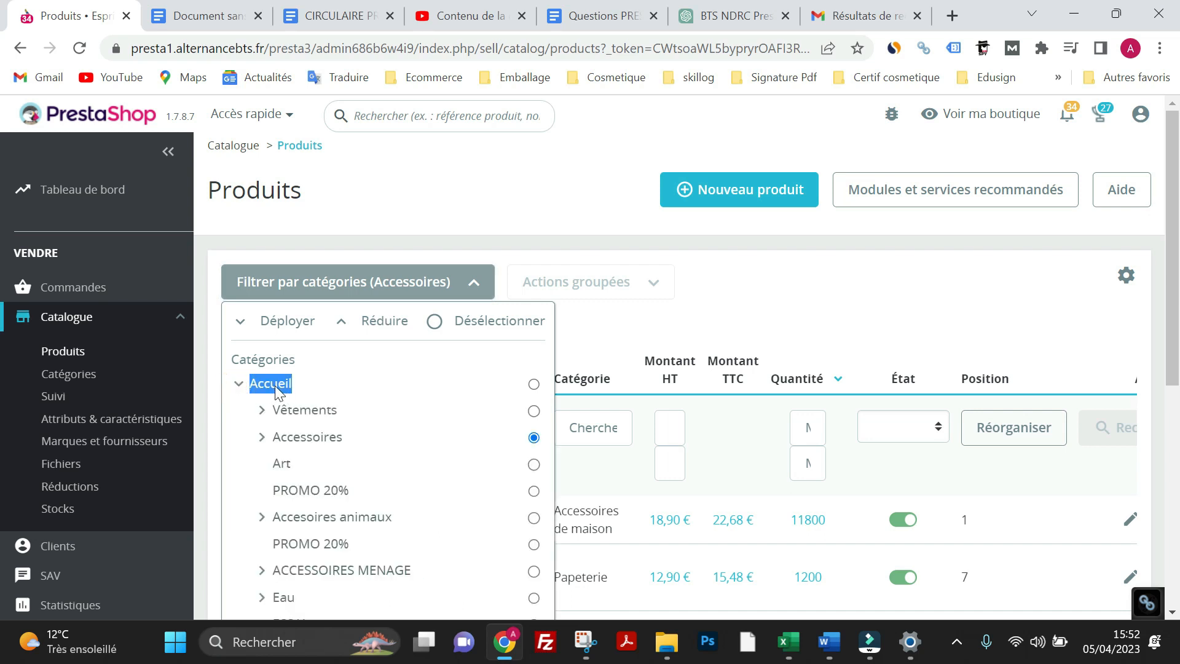
{"action": "left_click", "coordinate": [533, 385]}
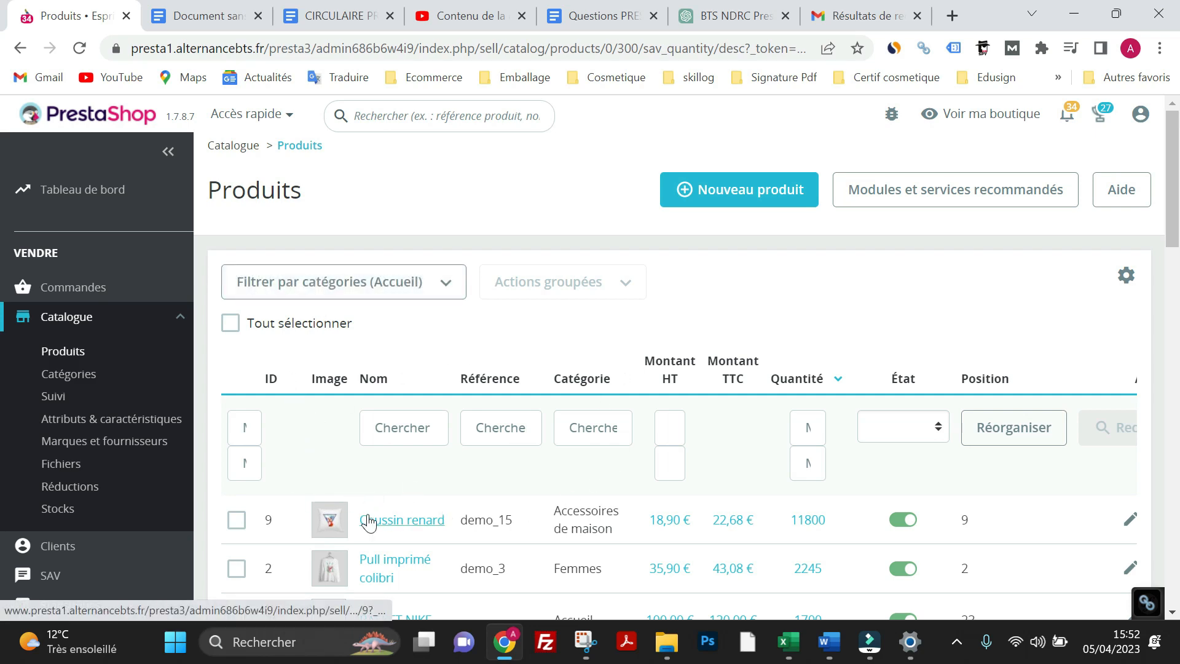
Reorder the Accueil category's products so Coussin renard comes first, ahead of Affiche encadrée The best is yet to come, and save the order.
{"action": "scroll", "coordinate": [396, 482], "scroll_direction": "down", "scroll_amount": 3}
{"action": "scroll", "coordinate": [397, 482], "scroll_direction": "up", "scroll_amount": 2}
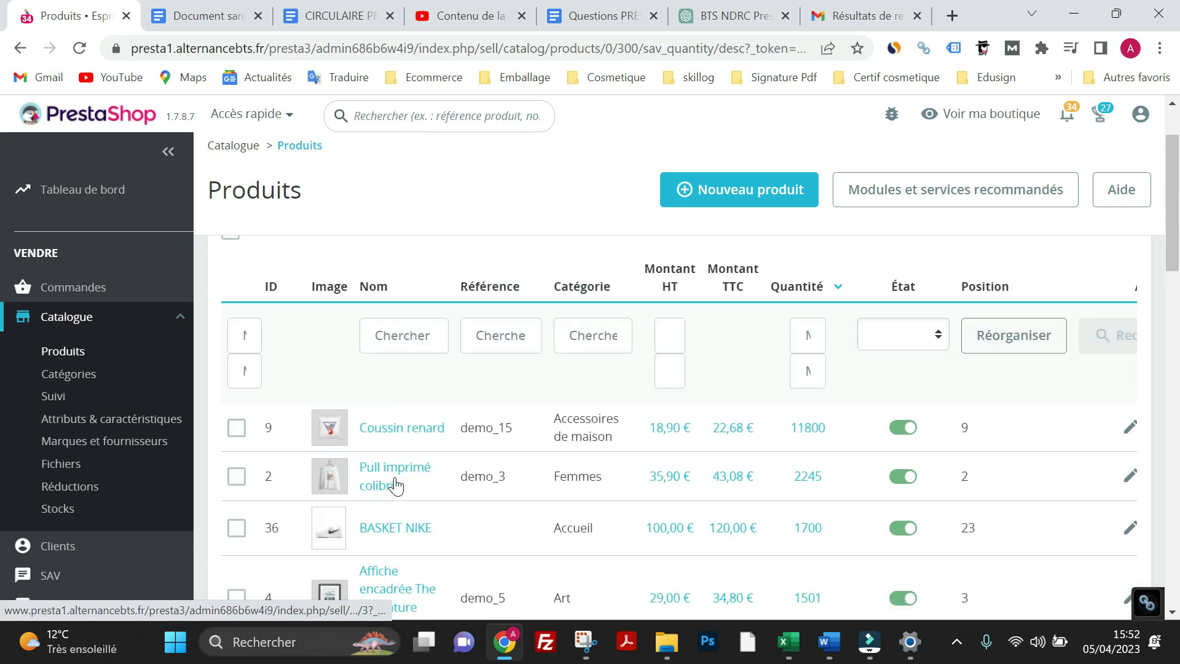
{"action": "left_click", "coordinate": [994, 340]}
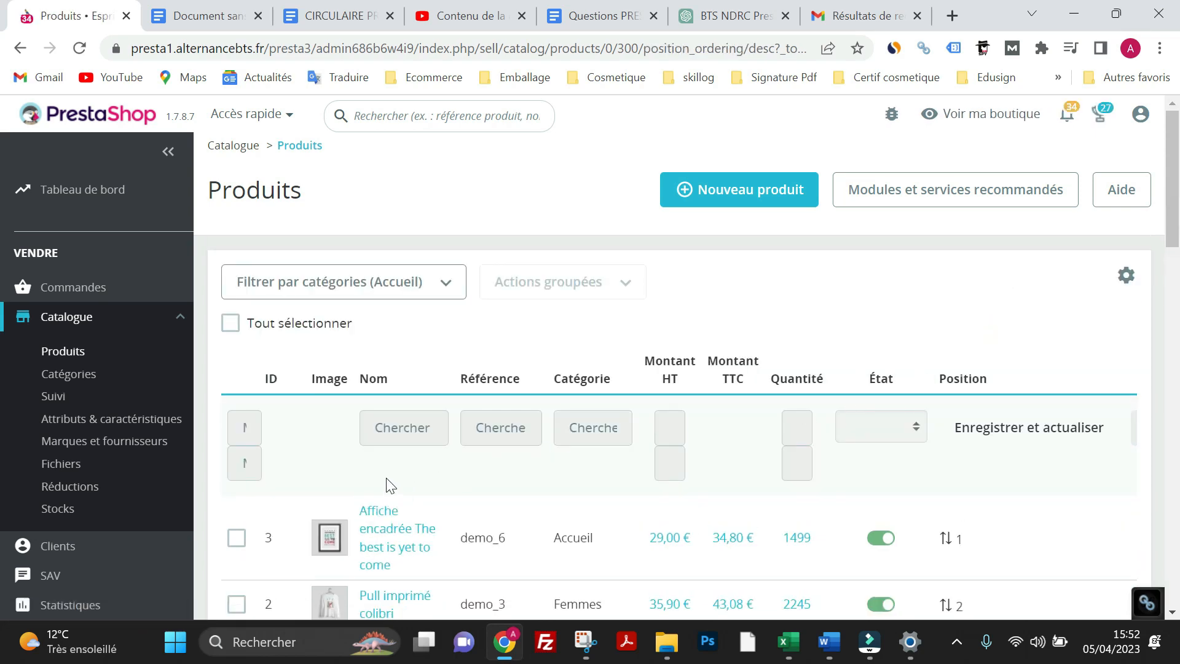
{"action": "scroll", "coordinate": [423, 481], "scroll_direction": "down", "scroll_amount": 7}
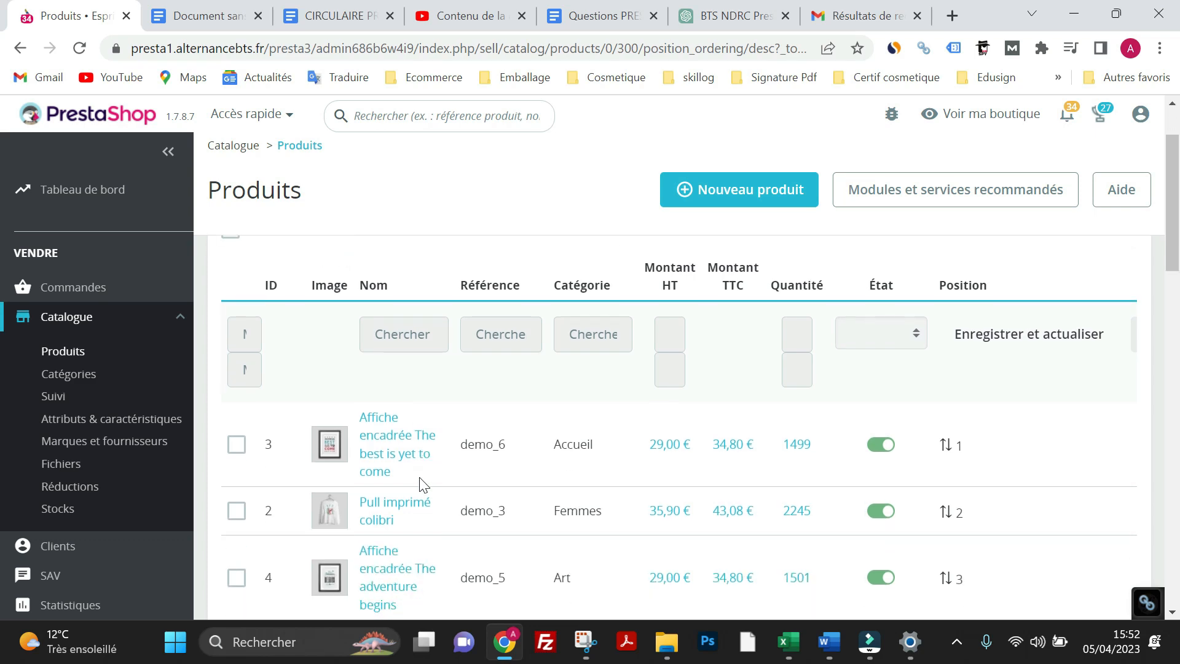
{"action": "scroll", "coordinate": [422, 485], "scroll_direction": "down", "scroll_amount": 2}
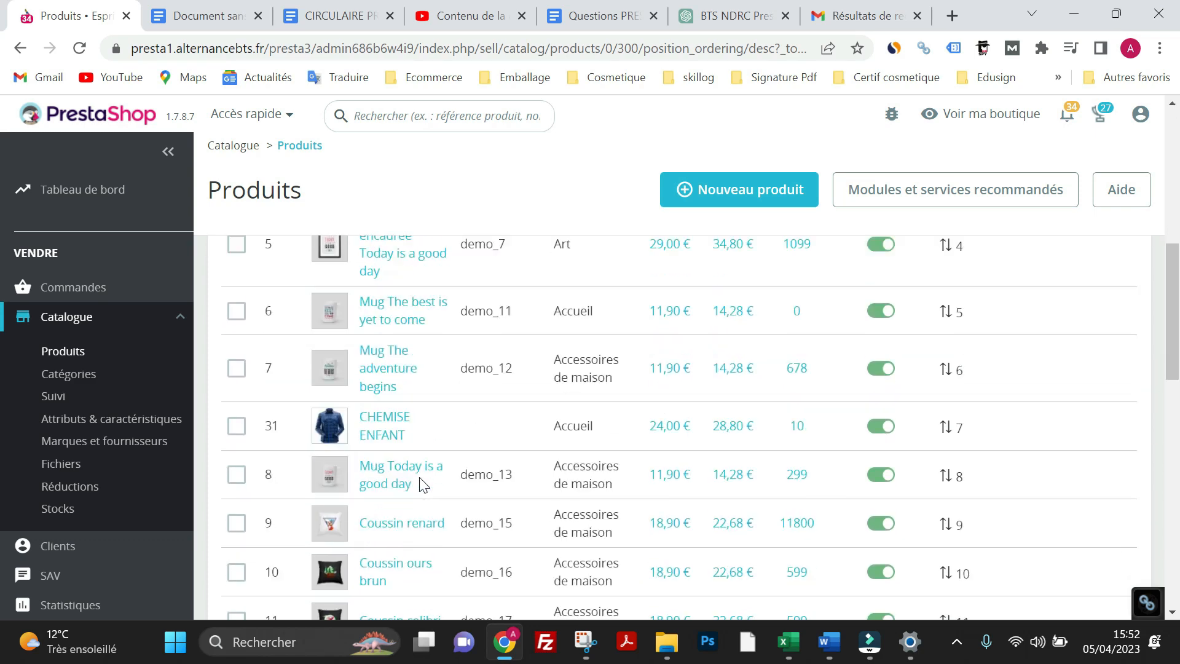
{"action": "left_click", "coordinate": [236, 490]}
{"action": "left_click_drag", "start_coordinate": [402, 490], "coordinate": [409, 487]}
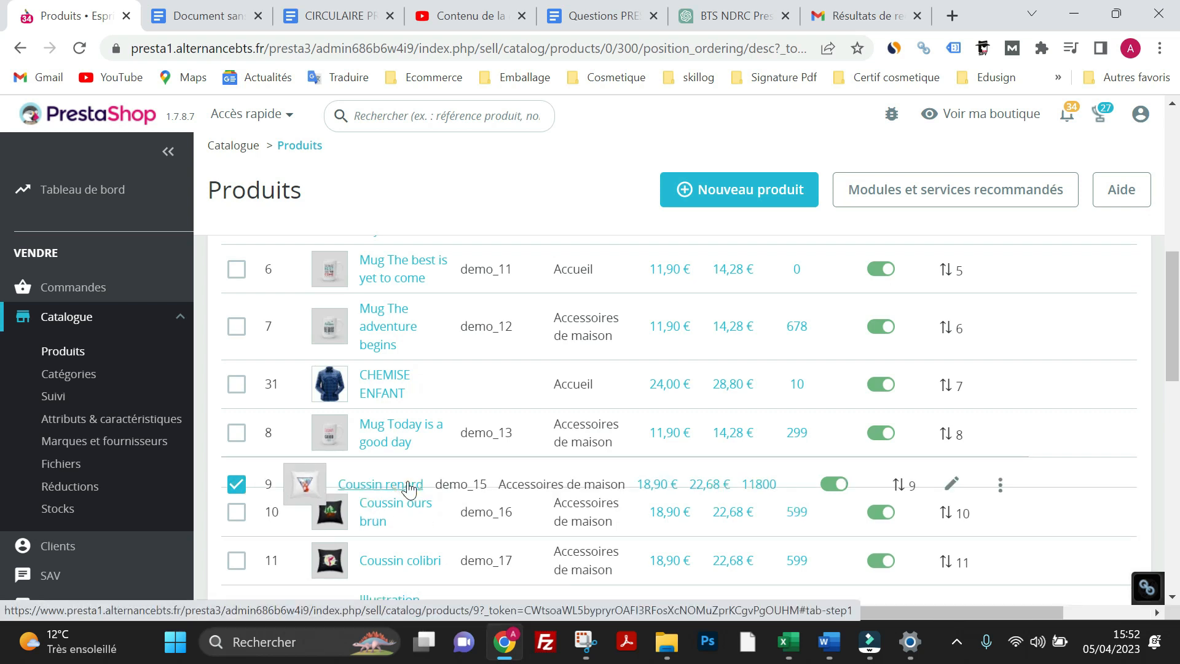
{"action": "left_click_drag", "start_coordinate": [404, 478], "coordinate": [423, 434]}
{"action": "scroll", "coordinate": [413, 430], "scroll_direction": "up", "scroll_amount": 6}
{"action": "scroll", "coordinate": [420, 441], "scroll_direction": "up", "scroll_amount": 2}
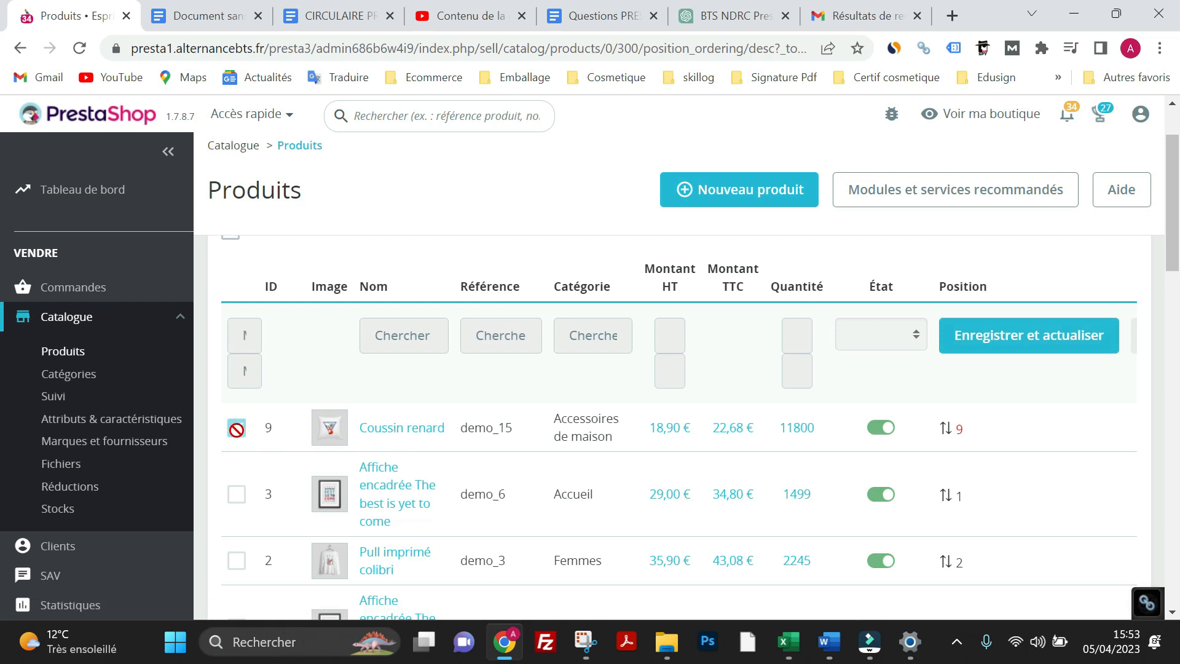
{"action": "left_click", "coordinate": [998, 349]}
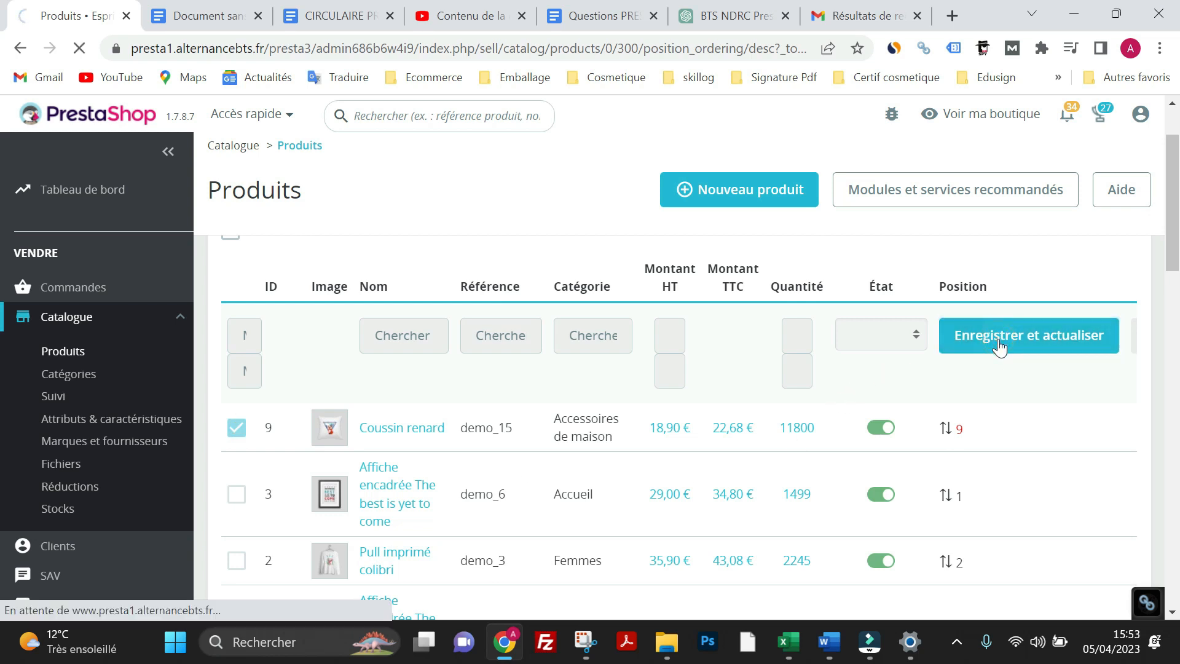
{"action": "scroll", "coordinate": [282, 227], "scroll_direction": "down", "scroll_amount": 1}
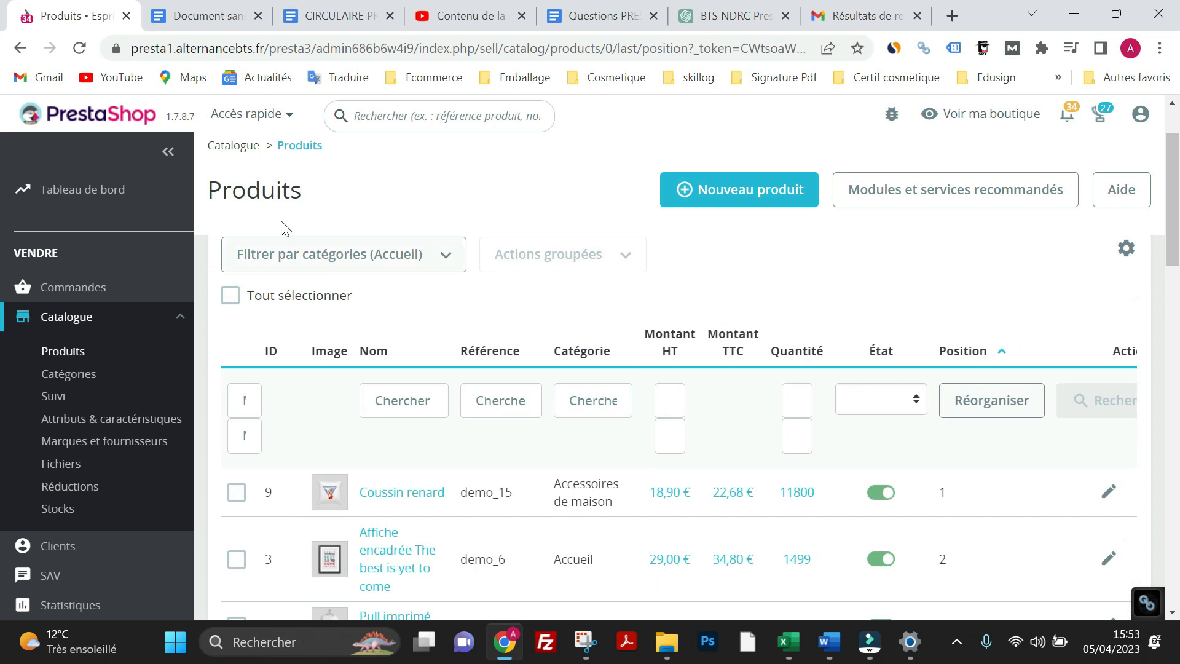
{"action": "scroll", "coordinate": [614, 452], "scroll_direction": "down", "scroll_amount": 2}
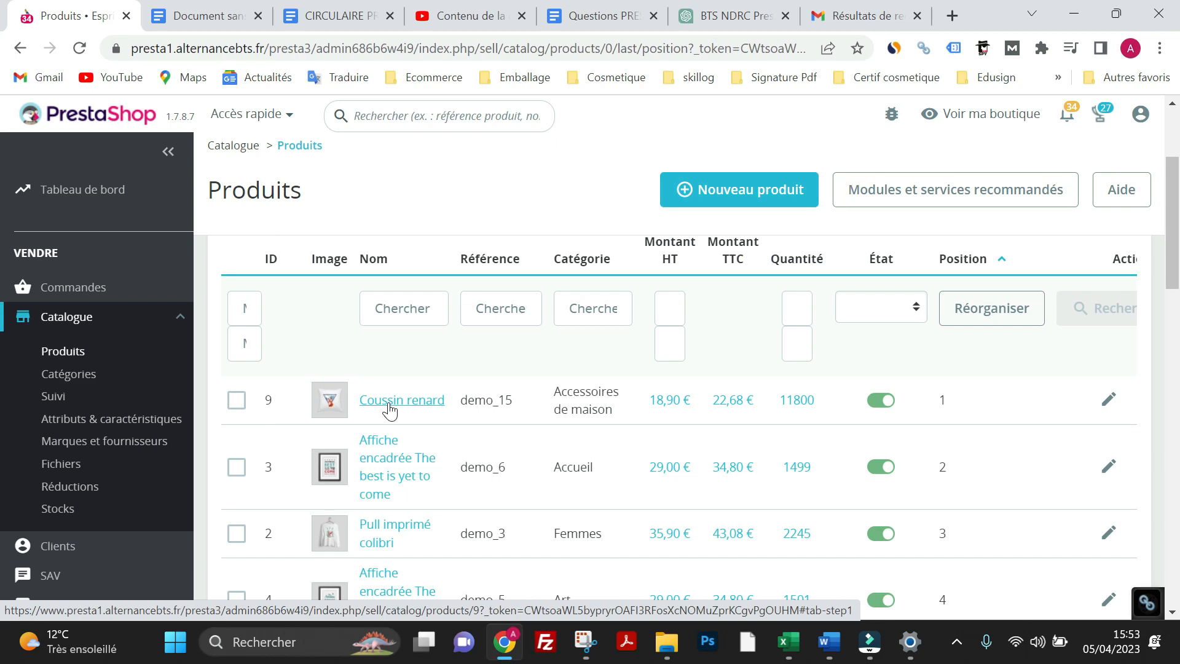
Check the order of the popular products on the storefront home page, and return to the back office.
{"action": "left_click", "coordinate": [973, 117]}
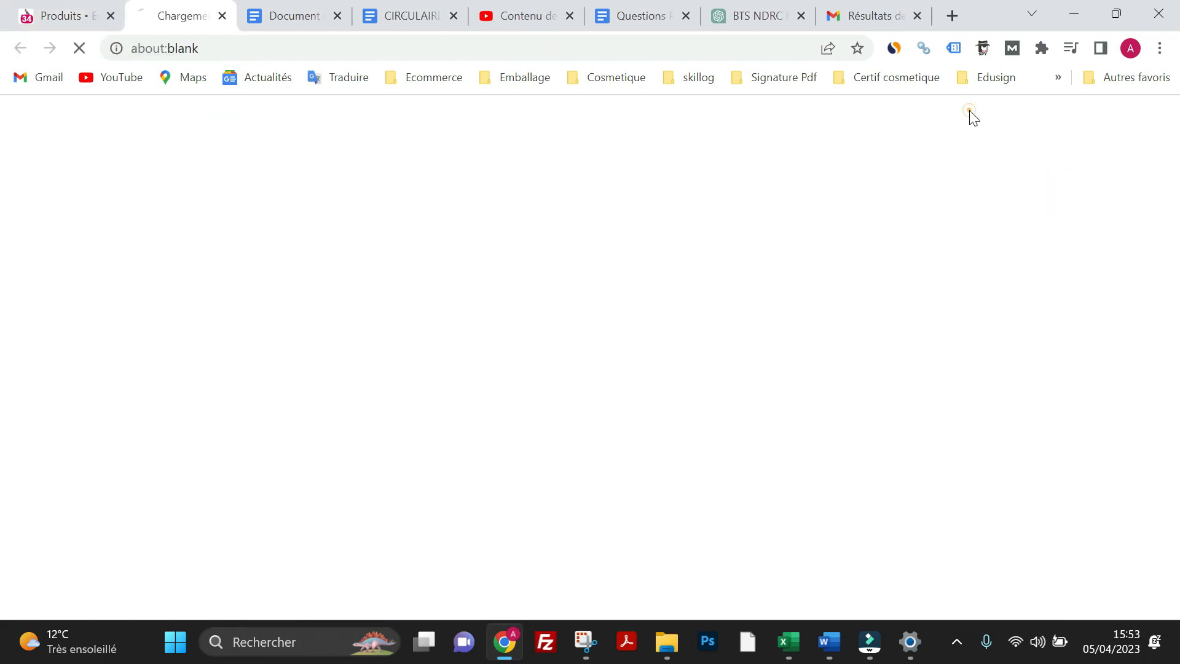
{"action": "scroll", "coordinate": [383, 287], "scroll_direction": "down", "scroll_amount": 8}
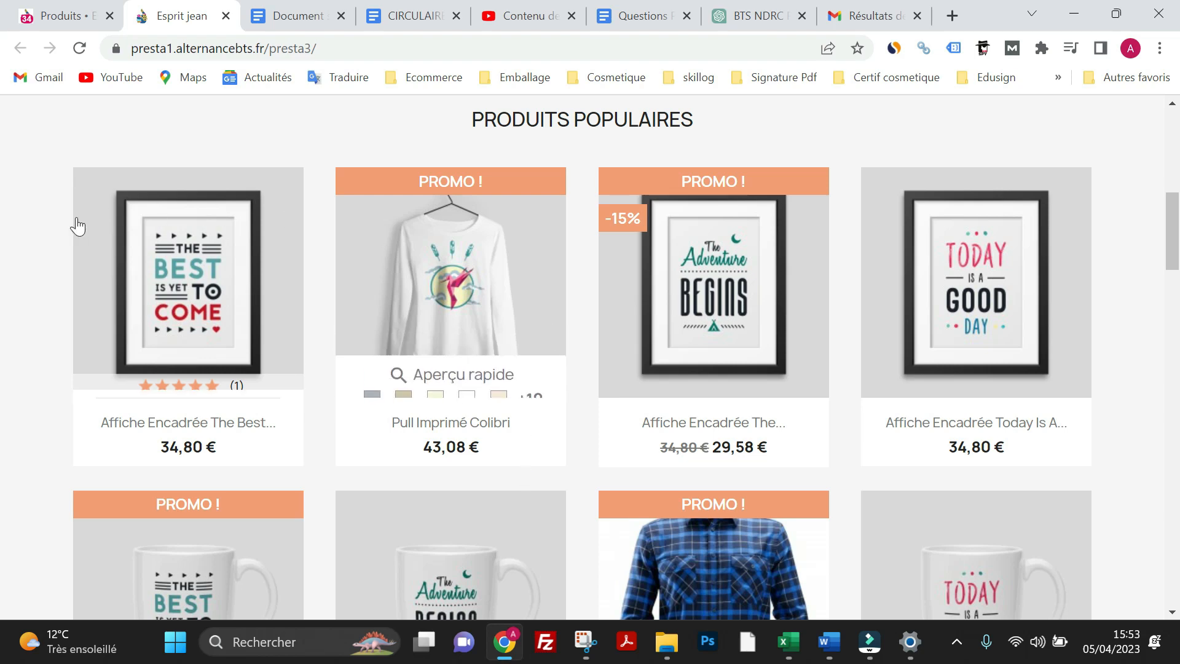
{"action": "left_click", "coordinate": [64, 20]}
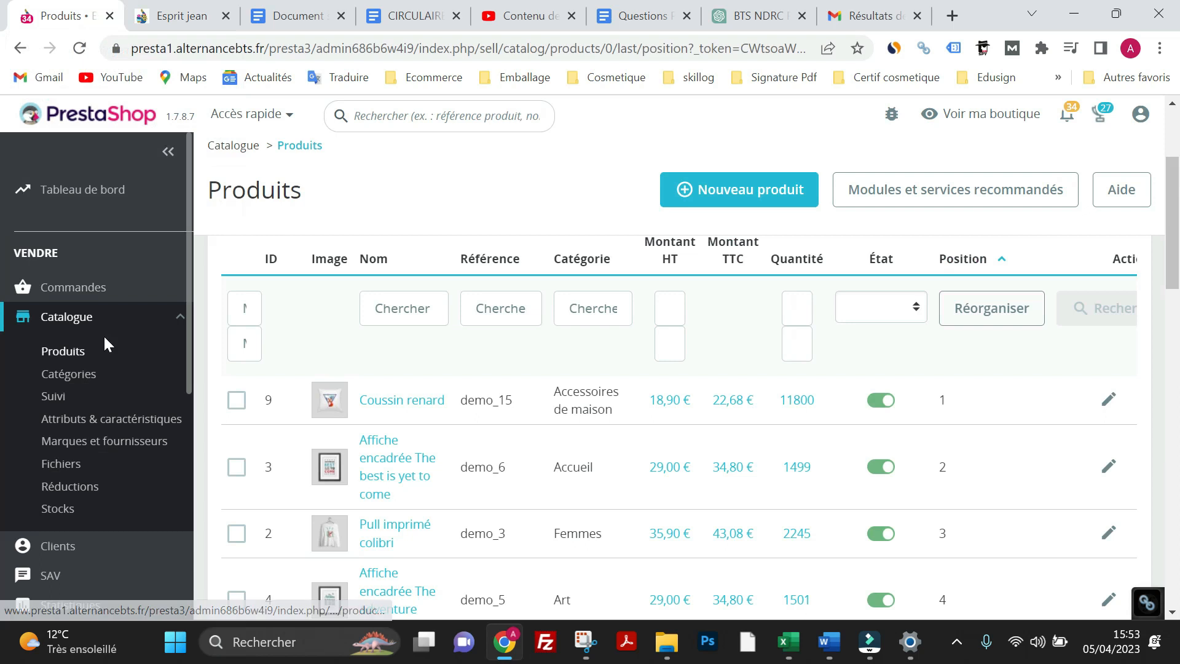
Open the configuration of the Produits phares home page module from the theme's page configuration.
{"action": "left_click", "coordinate": [121, 327]}
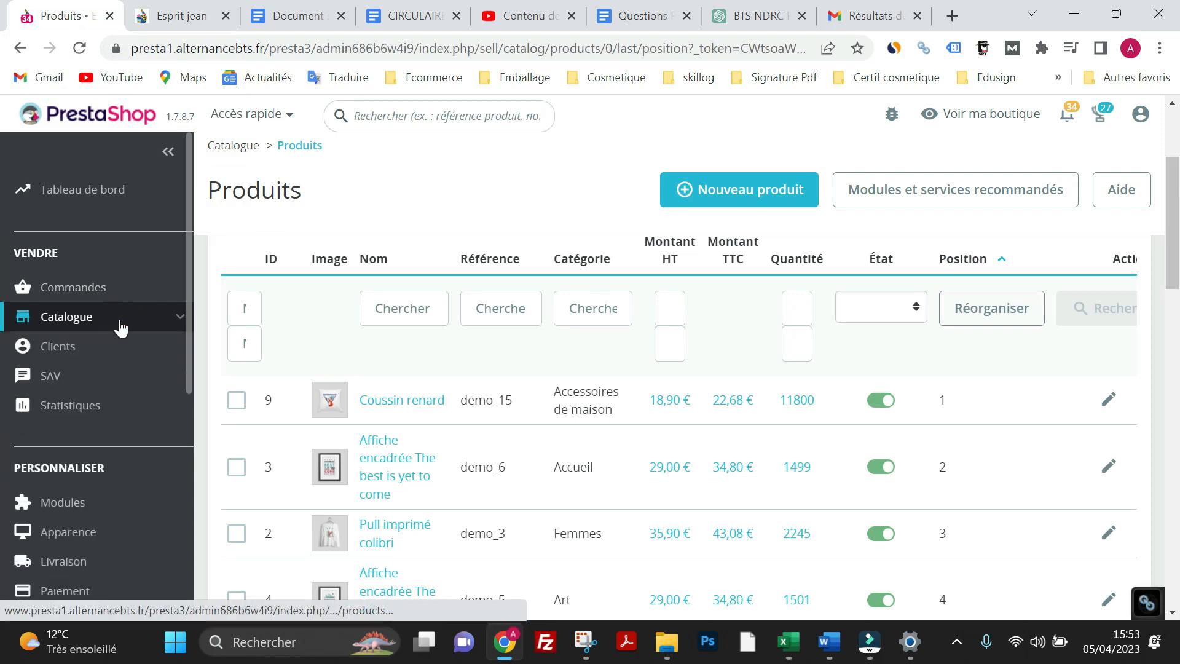
{"action": "scroll", "coordinate": [117, 356], "scroll_direction": "down", "scroll_amount": 2}
{"action": "left_click", "coordinate": [107, 406]}
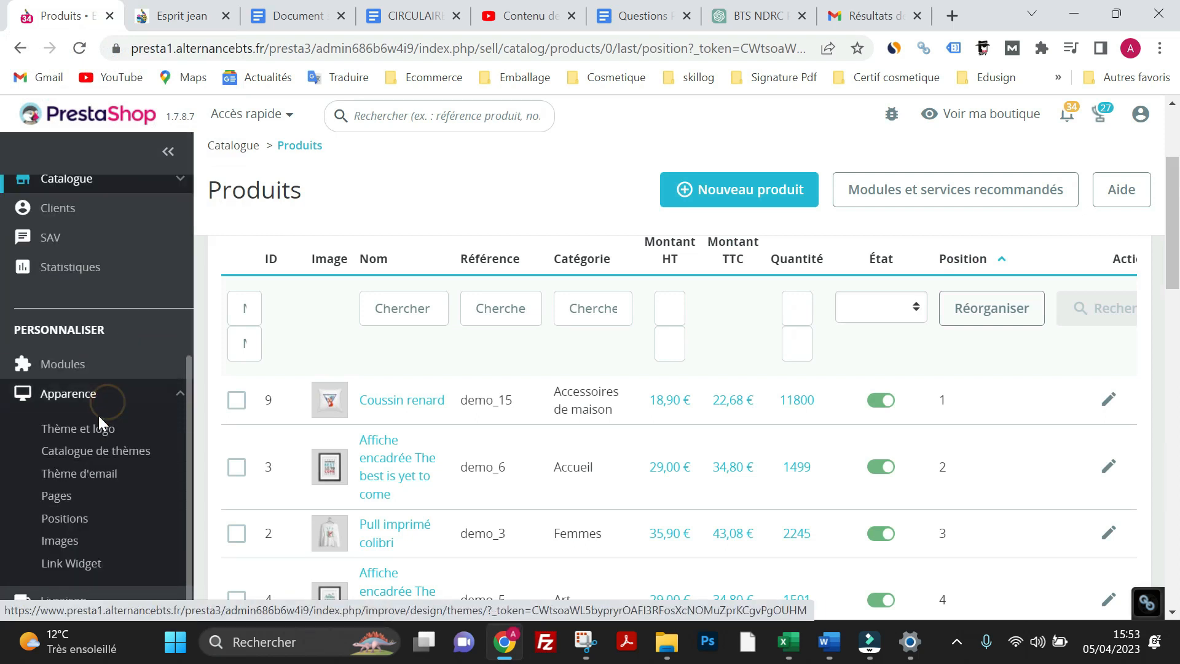
{"action": "left_click", "coordinate": [93, 429]}
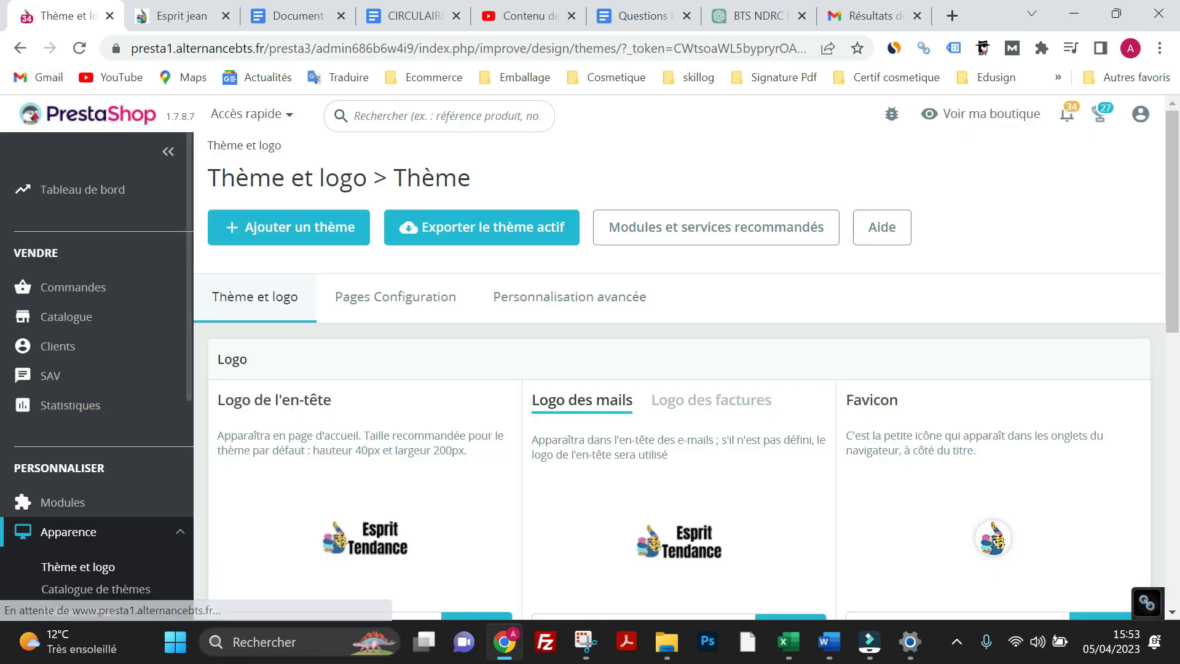
{"action": "left_click", "coordinate": [368, 312]}
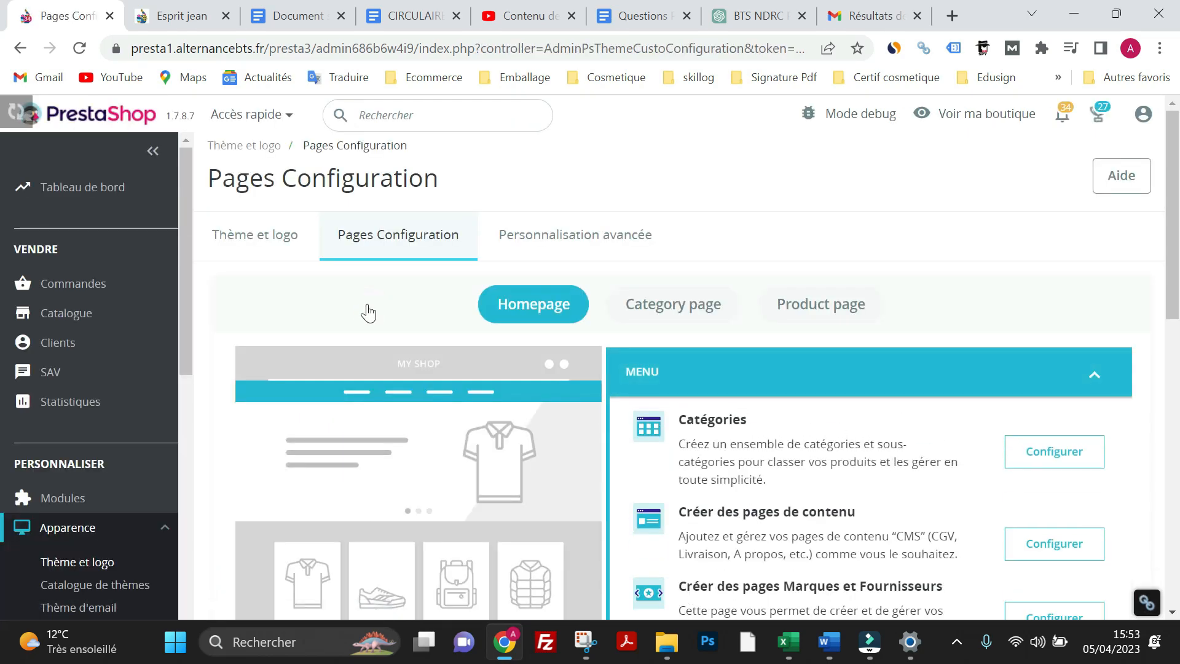
{"action": "scroll", "coordinate": [406, 381], "scroll_direction": "down", "scroll_amount": 5}
{"action": "left_click", "coordinate": [430, 344]}
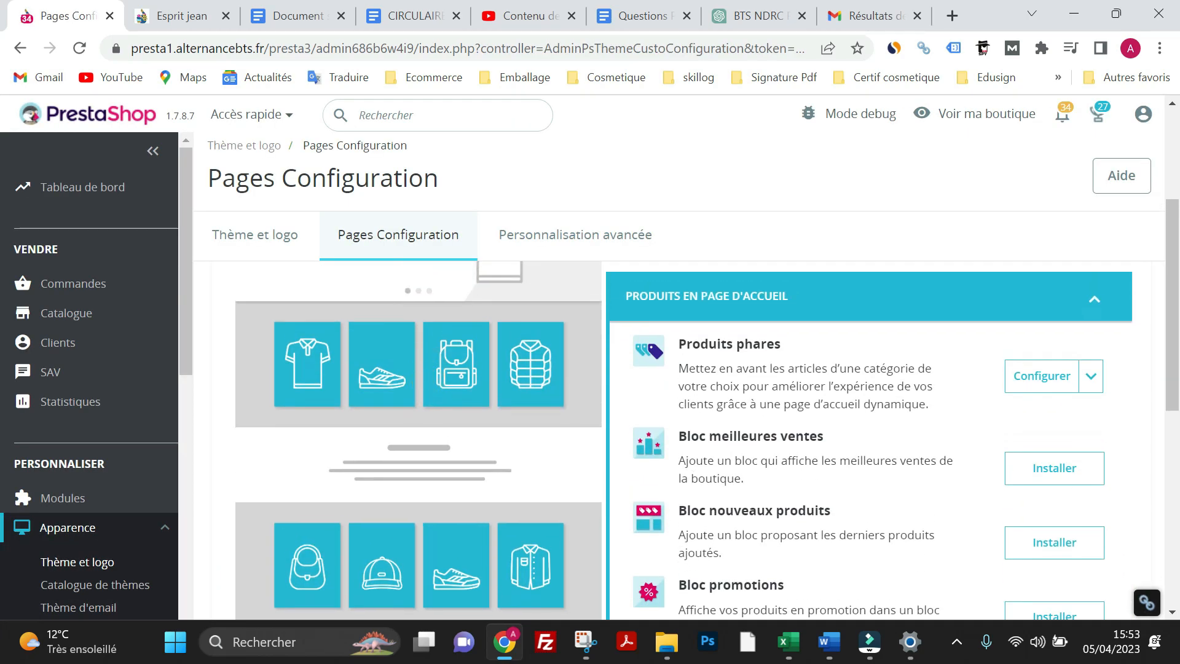
{"action": "left_click", "coordinate": [1038, 395]}
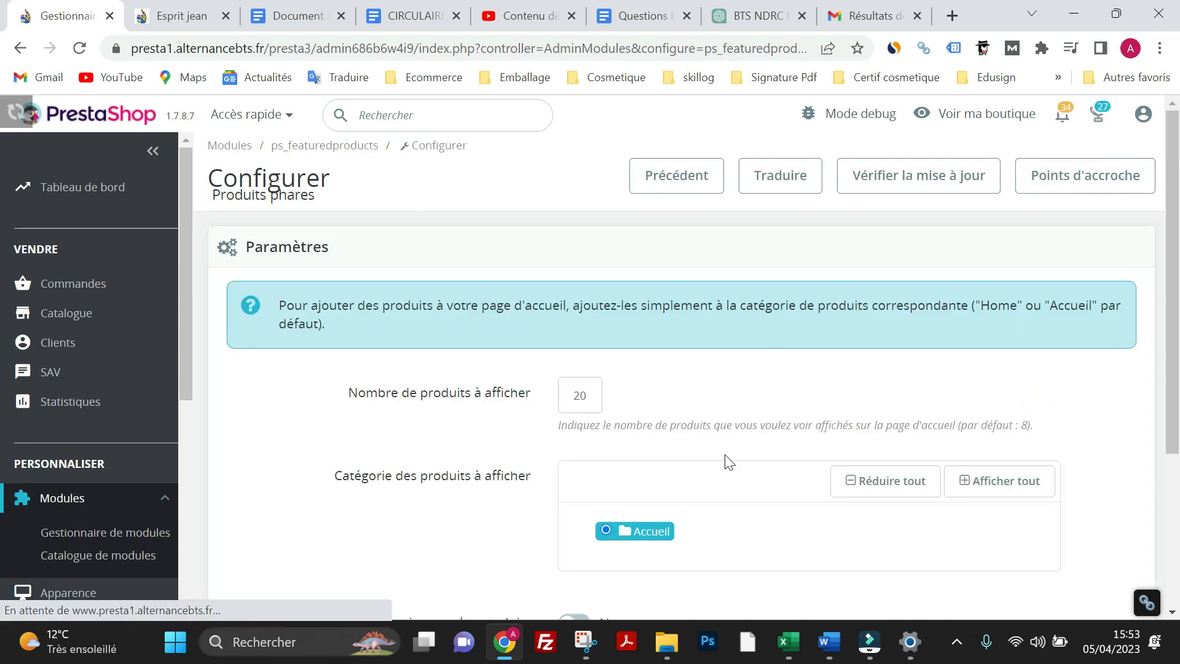
Set the category of featured products to Accessoires and save the module settings.
{"action": "left_click", "coordinate": [650, 532]}
{"action": "scroll", "coordinate": [647, 536], "scroll_direction": "down", "scroll_amount": 2}
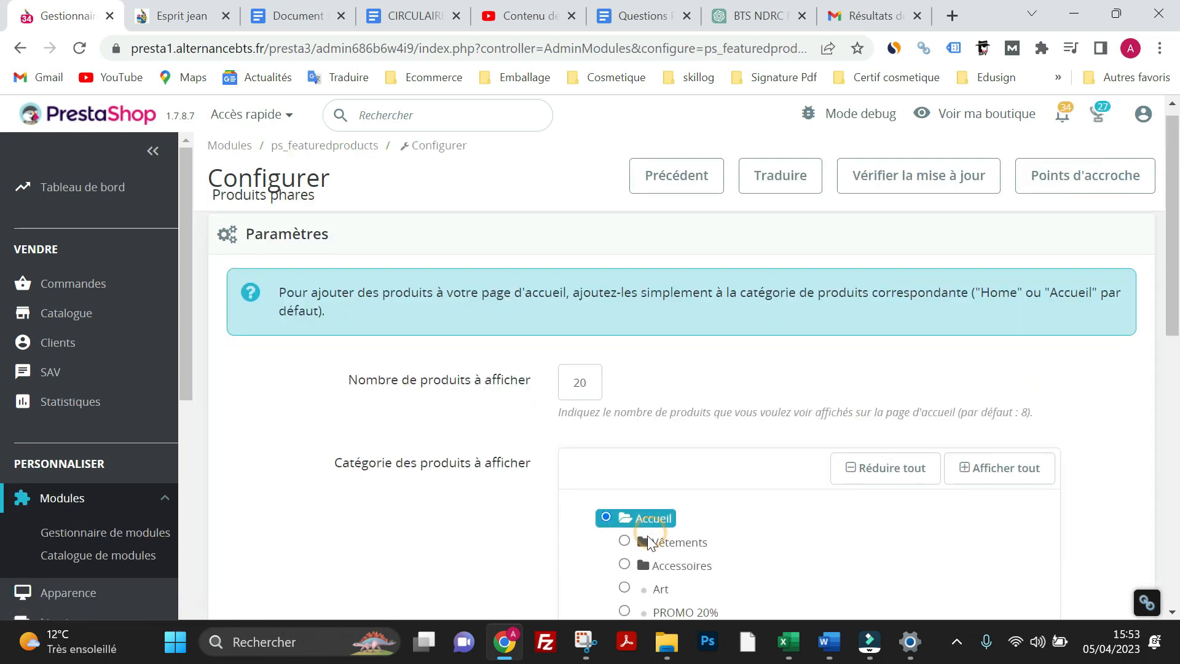
{"action": "left_click", "coordinate": [624, 486]}
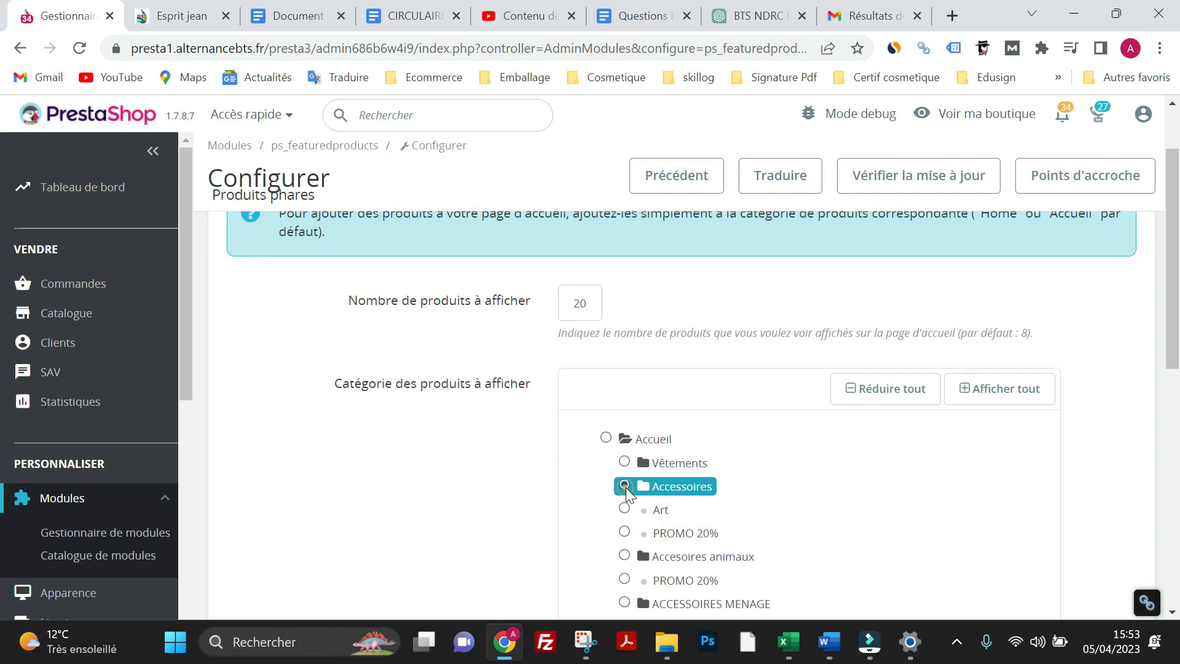
{"action": "scroll", "coordinate": [782, 499], "scroll_direction": "down", "scroll_amount": 6}
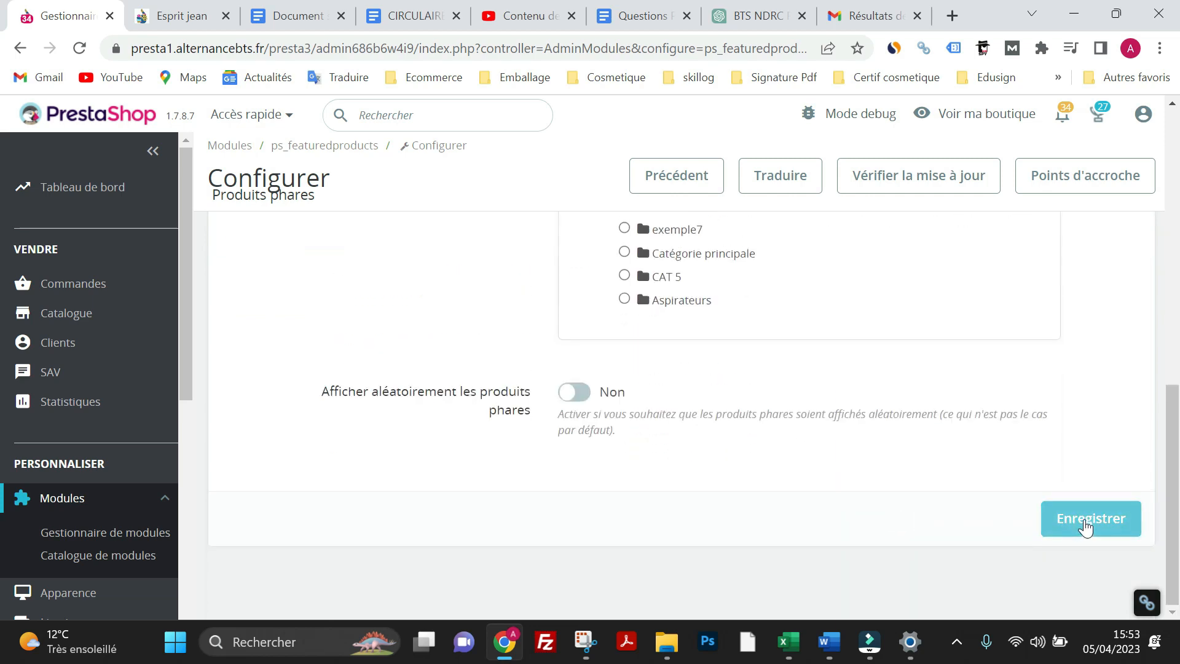
{"action": "left_click", "coordinate": [1083, 519]}
Set the featured products category back to Accueil and save the module settings.
{"action": "scroll", "coordinate": [611, 453], "scroll_direction": "down", "scroll_amount": 2}
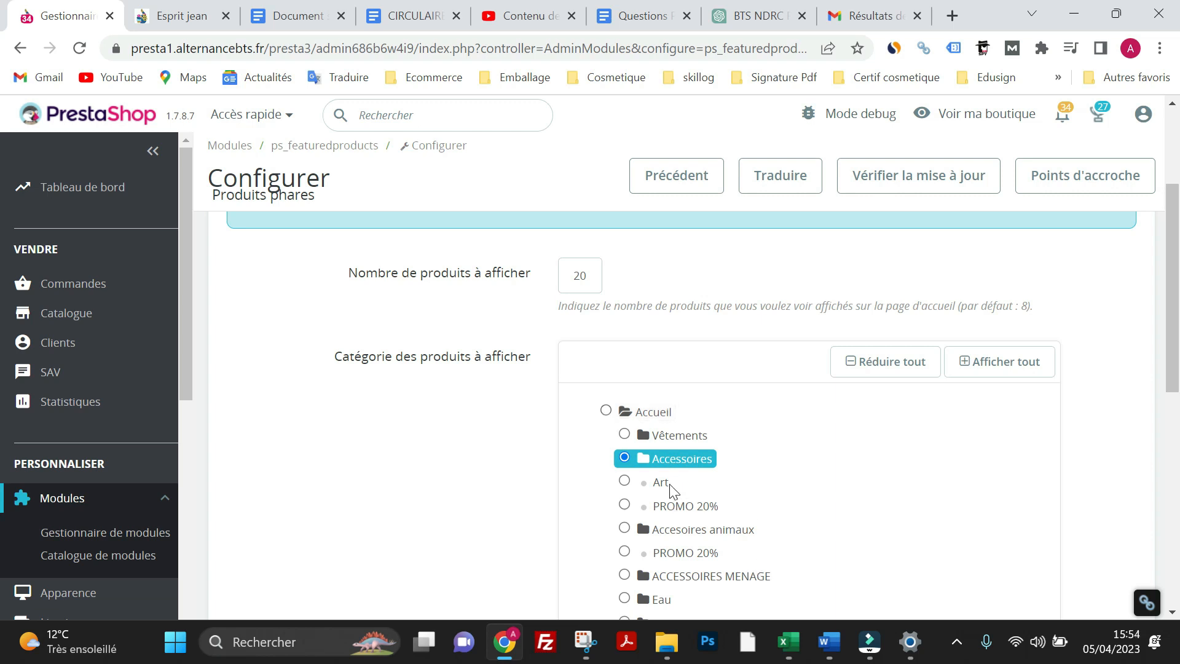
{"action": "left_click", "coordinate": [606, 411]}
{"action": "scroll", "coordinate": [796, 473], "scroll_direction": "down", "scroll_amount": 8}
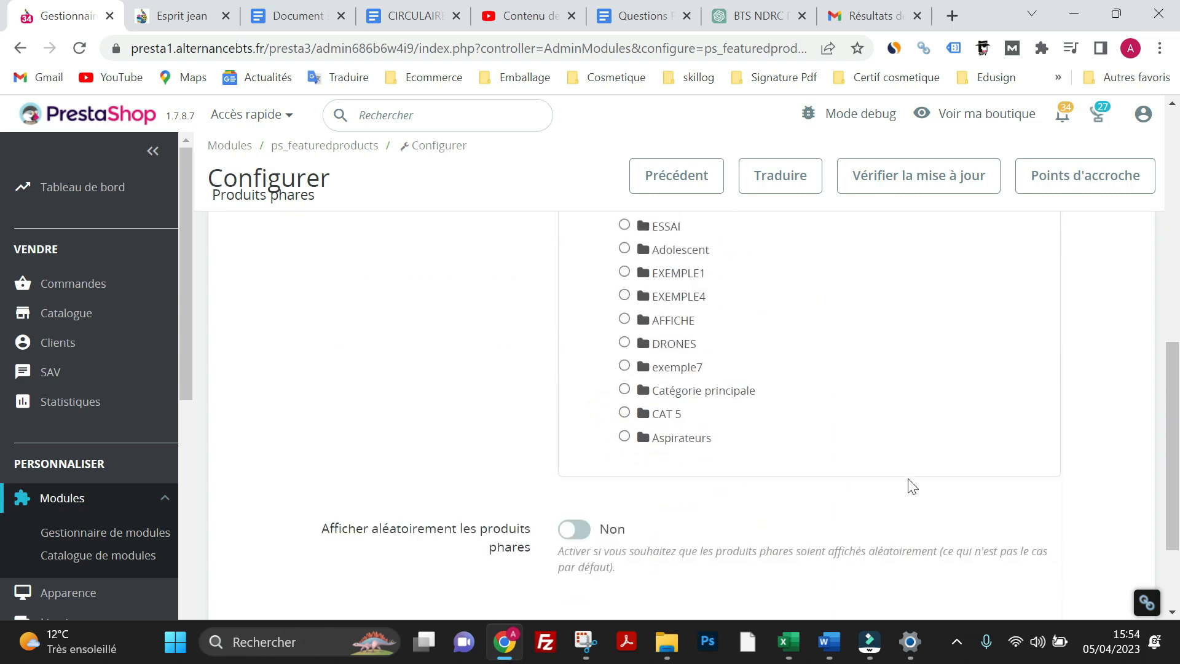
{"action": "left_click", "coordinate": [1068, 516]}
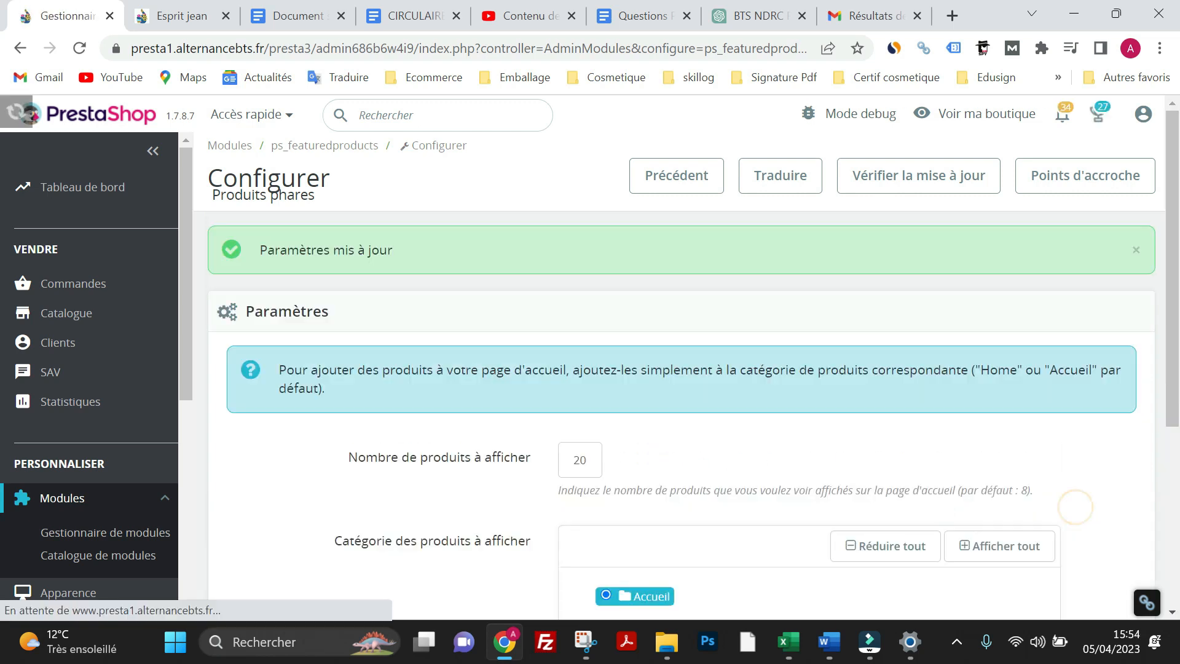
View the store's home page again to check the popular products section.
{"action": "left_click", "coordinate": [965, 117]}
{"action": "scroll", "coordinate": [352, 277], "scroll_direction": "down", "scroll_amount": 7}
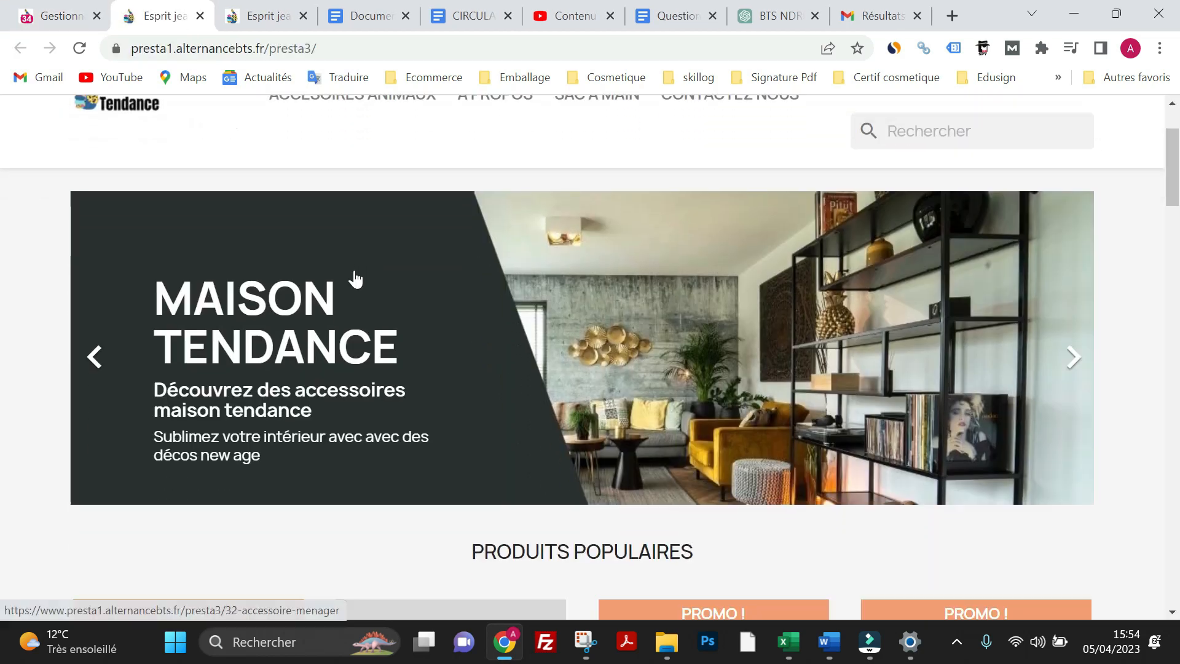